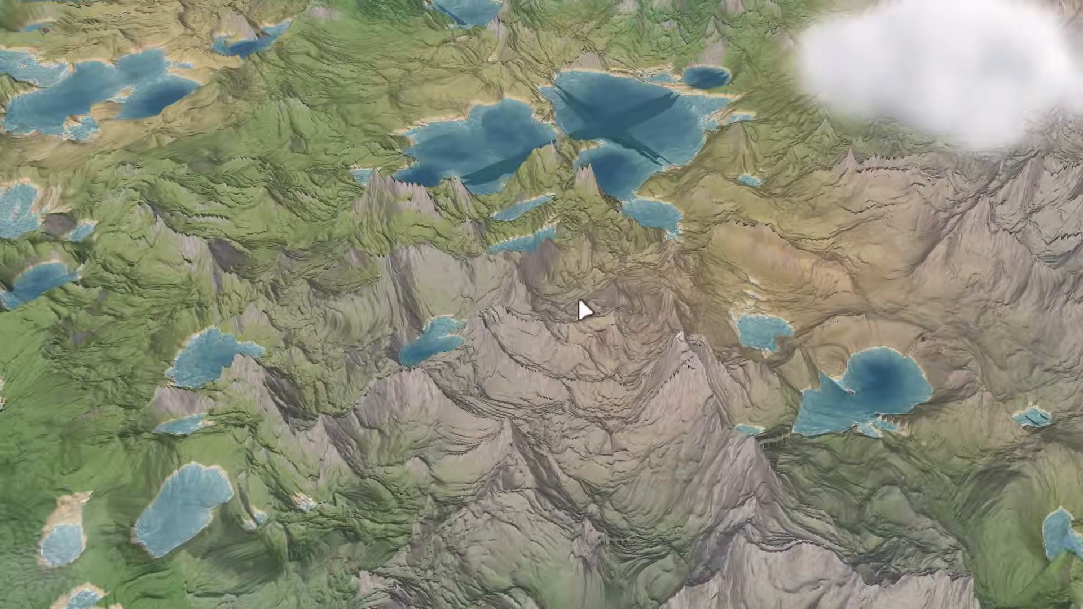
middle_drag(578, 296, 476, 236)
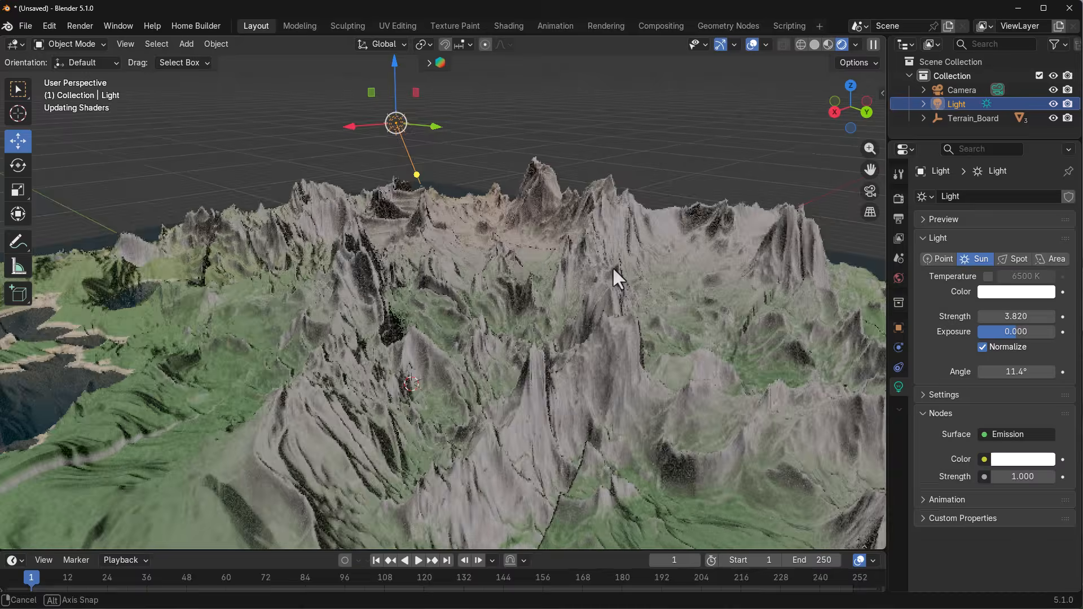
middle_drag(612, 266, 532, 239)
middle_drag(647, 221, 529, 252)
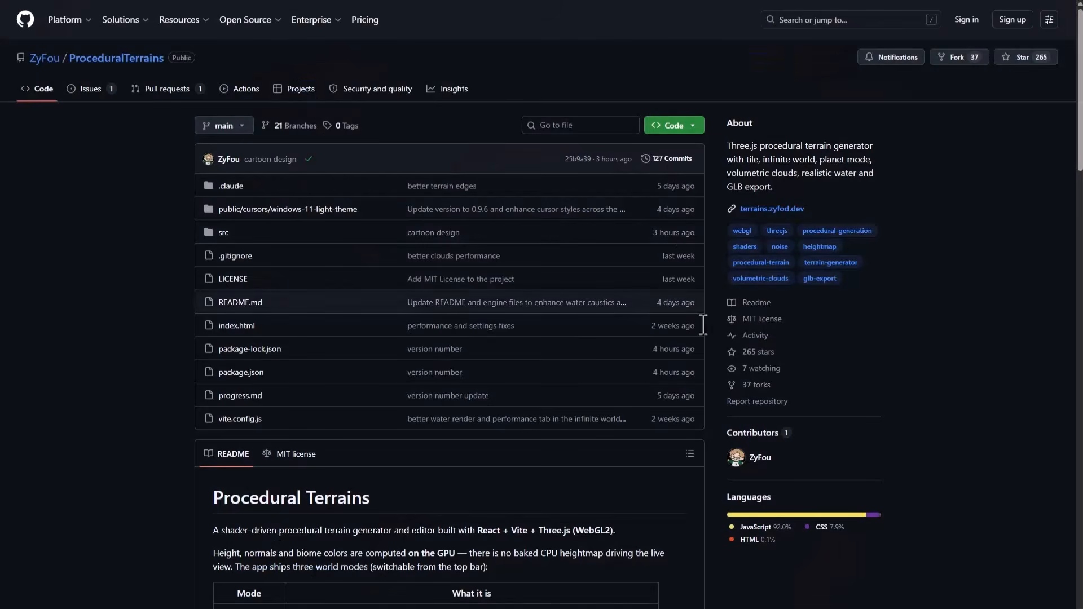
Step: Read through the README of the ProceduralTerrains repository on GitHub
middle_click(1002, 186)
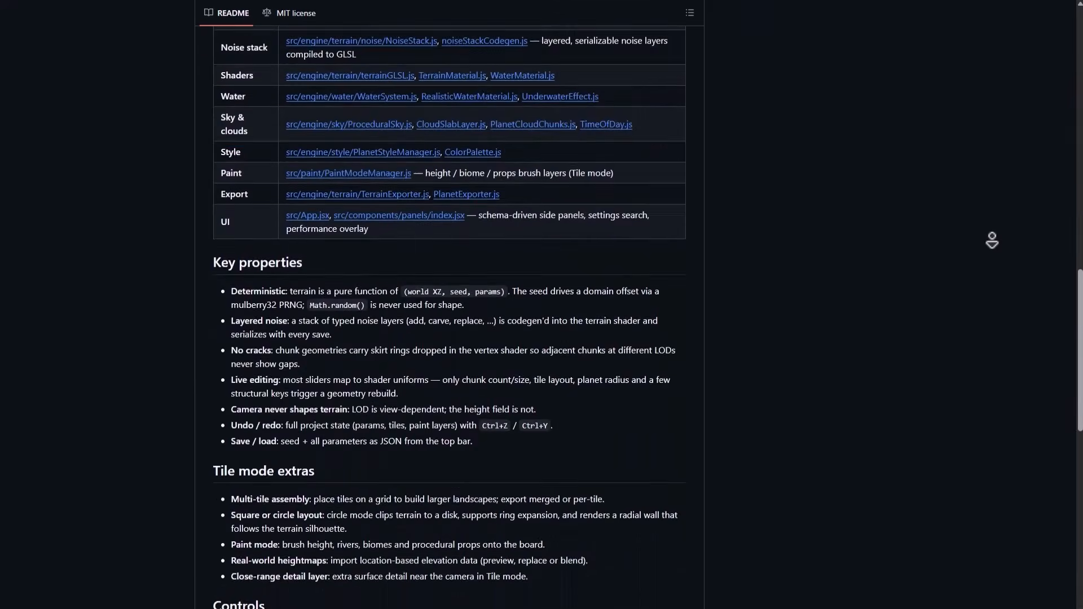
scroll(902, 333, up, 7)
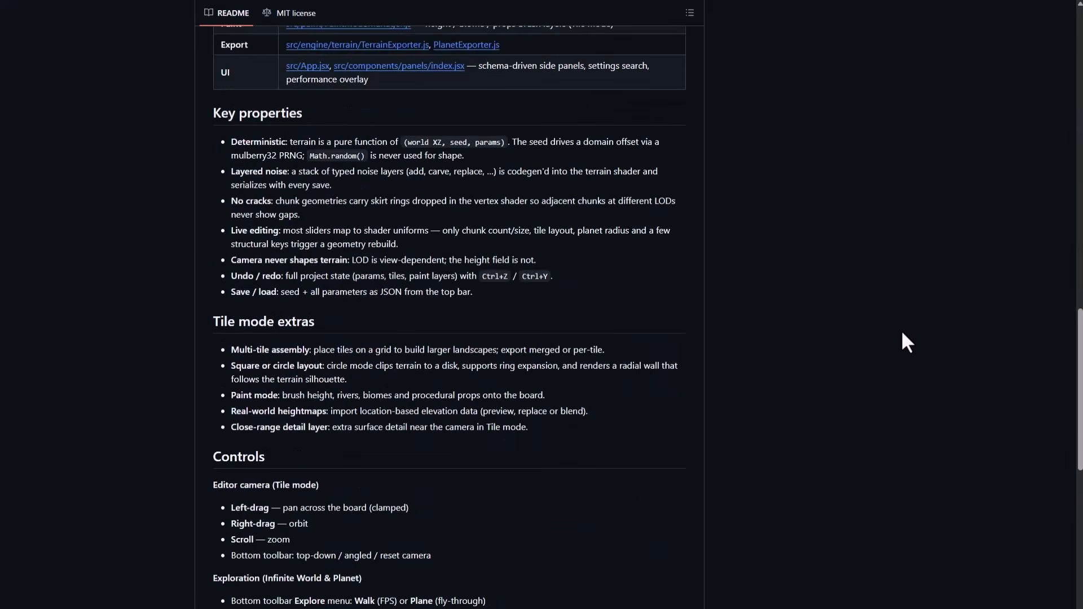
scroll(902, 333, up, 6)
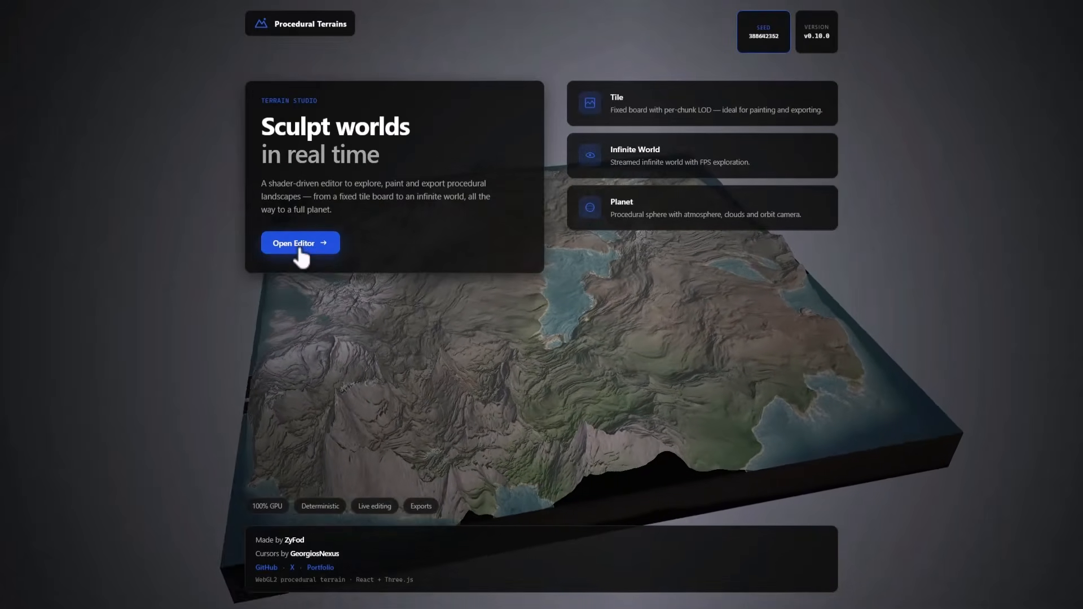
Step: Open the terrain editor and add three adjacent tiles to form a two-by-two board
click(299, 245)
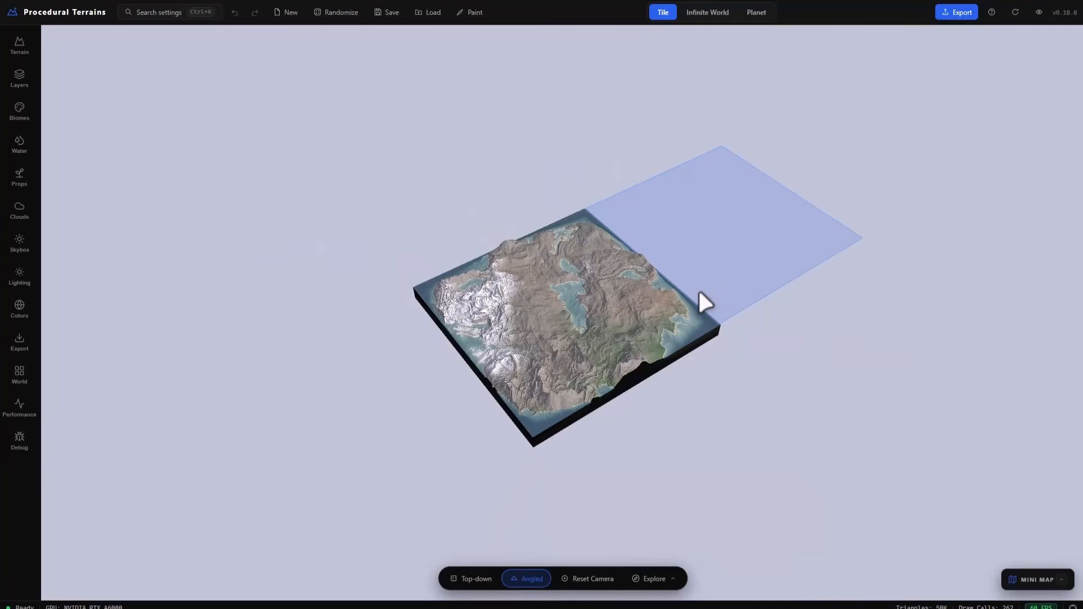
click(702, 290)
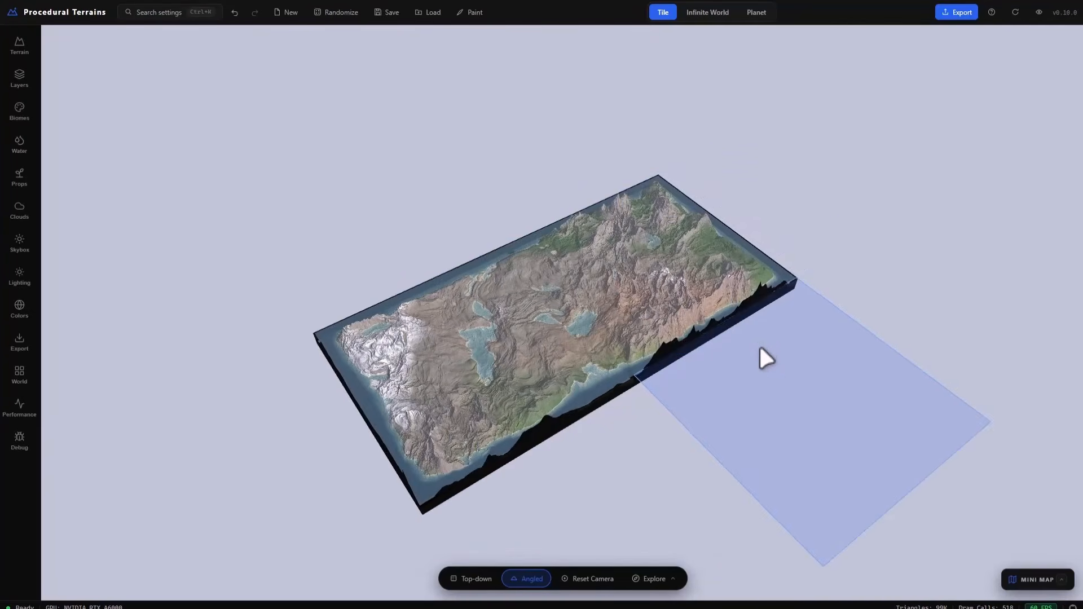
click(759, 347)
click(548, 439)
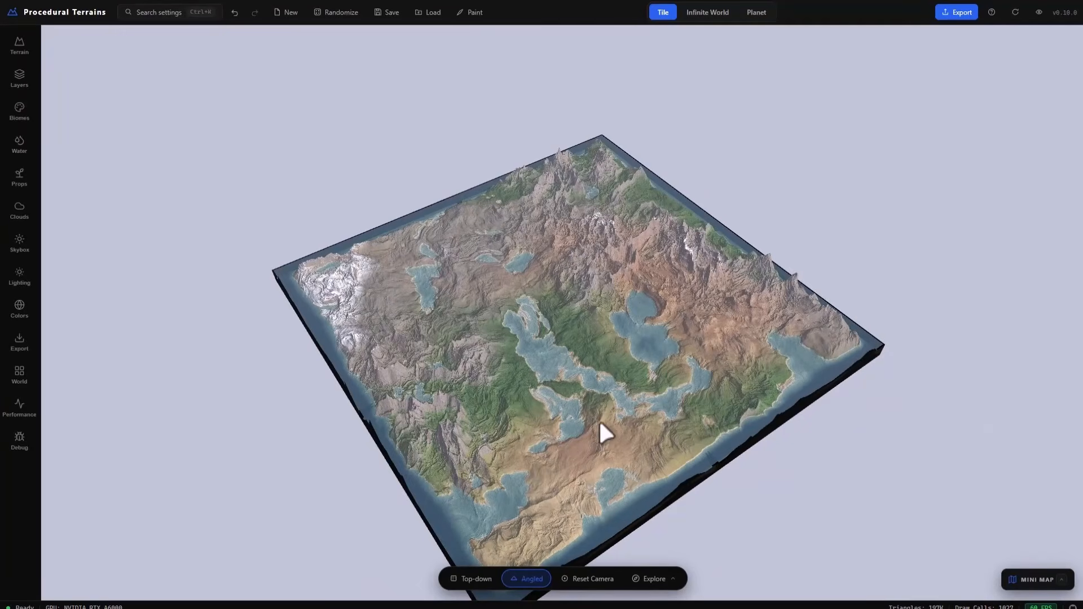
Step: Examine the lakes, valleys and mountains of the four-tile terrain up close and from a low angle
scroll(598, 427, up, 5)
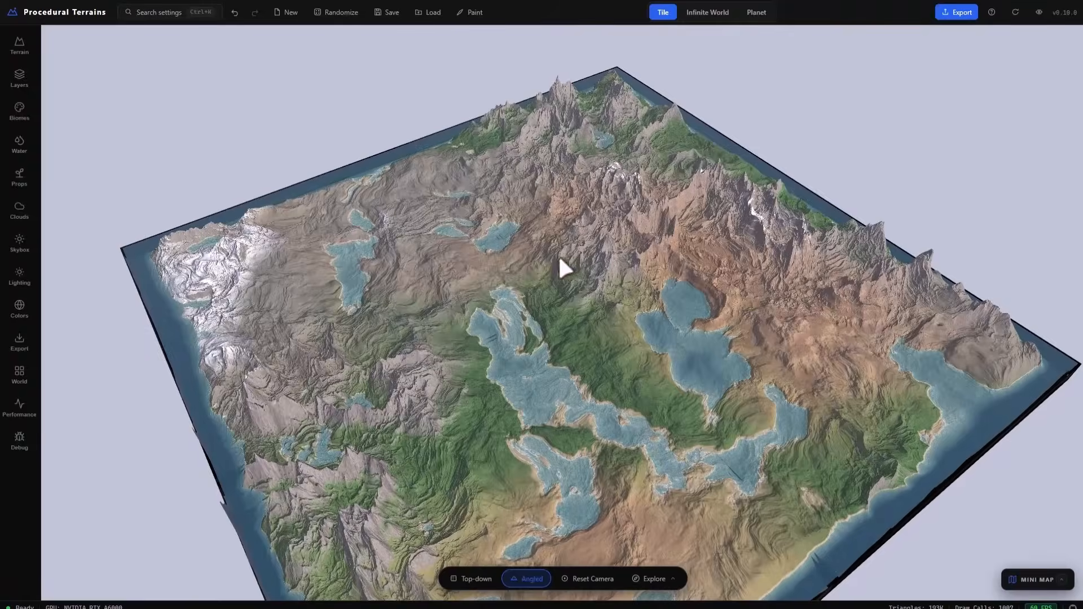
scroll(546, 299, up, 5)
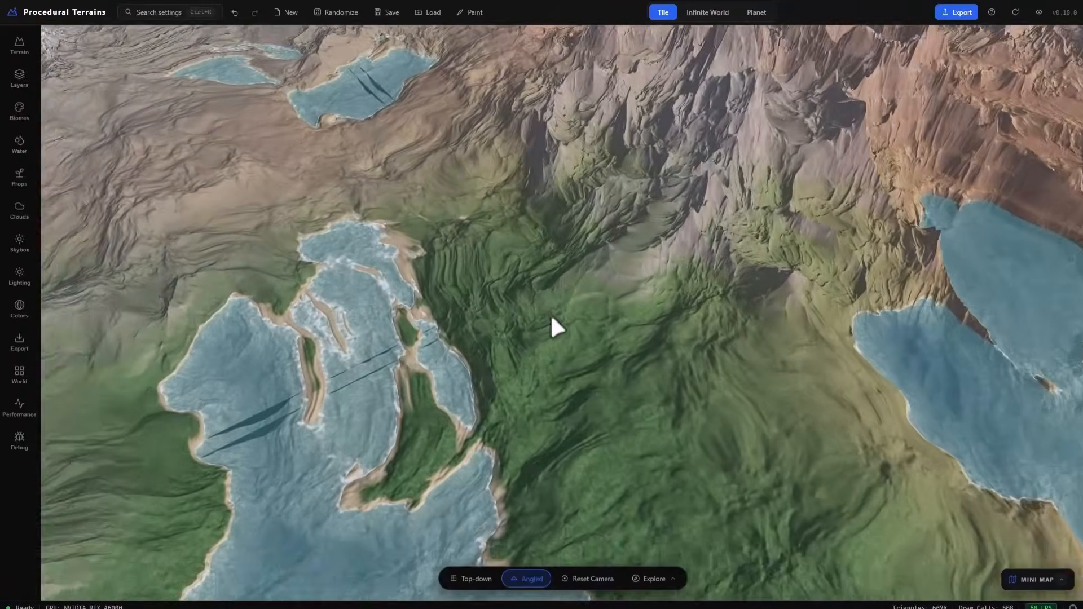
scroll(550, 317, down, 10)
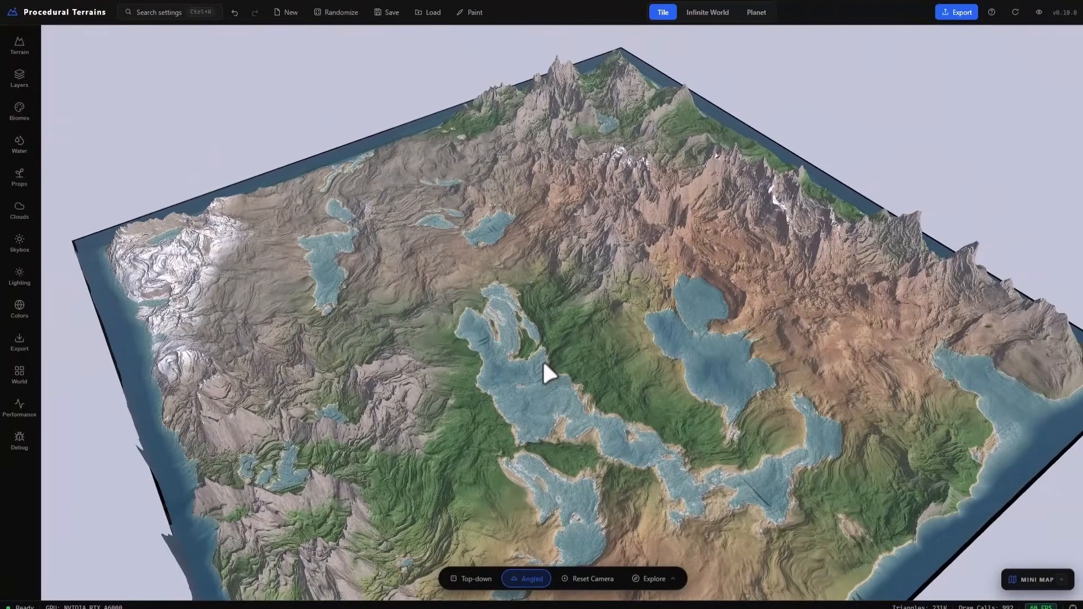
scroll(544, 365, up, 5)
scroll(544, 366, down, 6)
scroll(544, 366, up, 6)
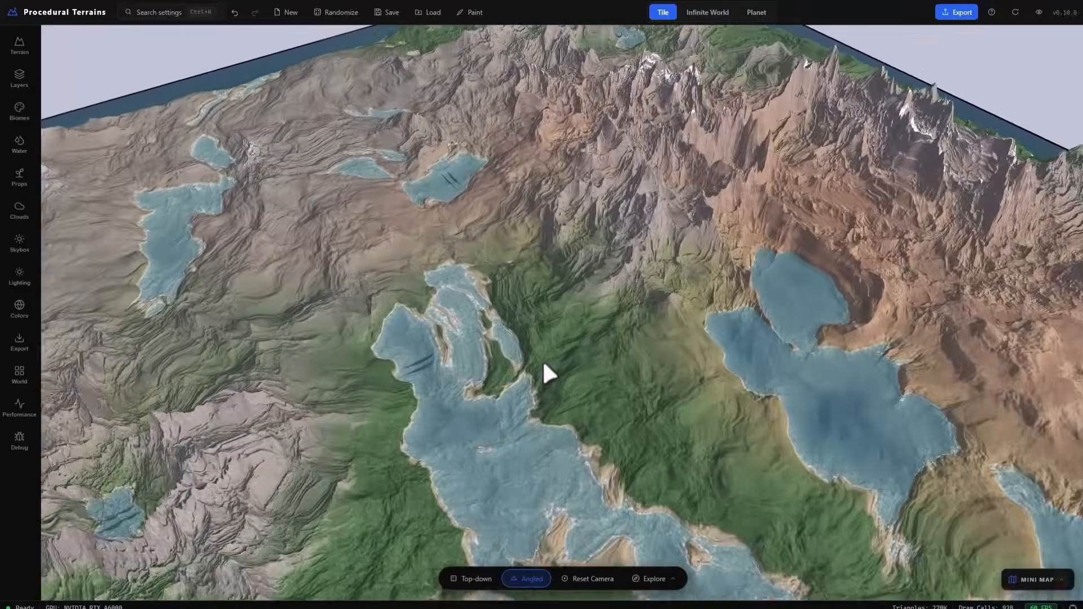
scroll(544, 364, up, 3)
scroll(537, 326, up, 3)
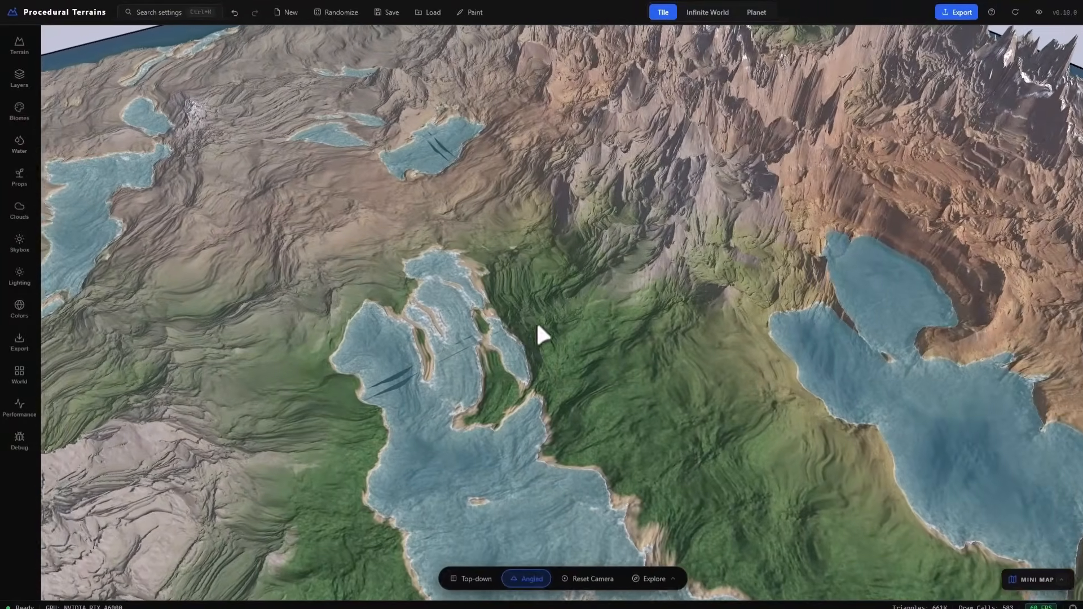
drag(537, 326, 321, 281)
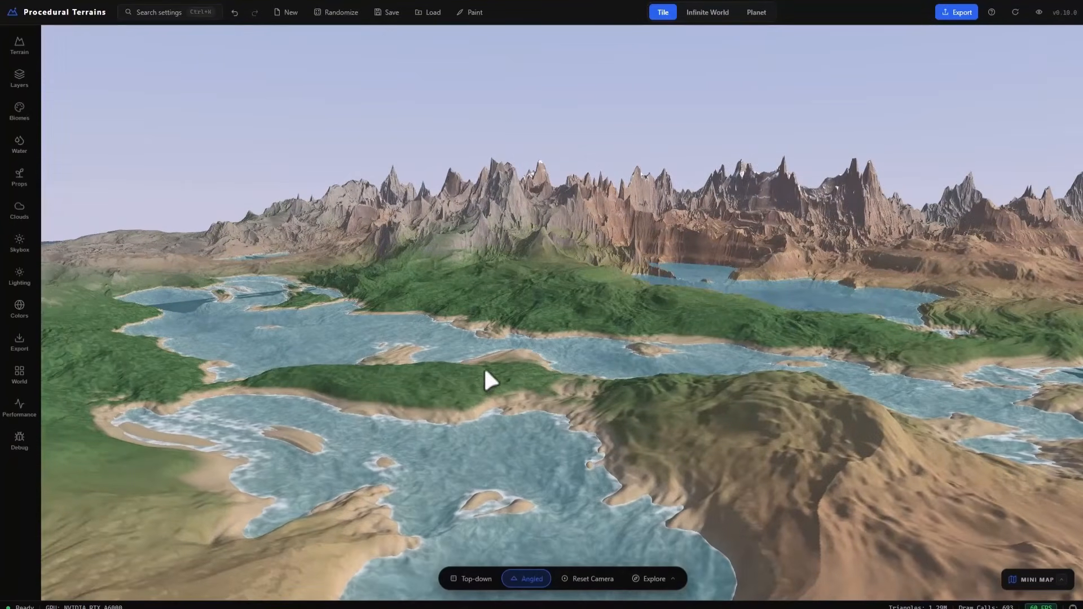
Step: Undo the added tiles back to the single original terrain tile
key(ctrl+z)
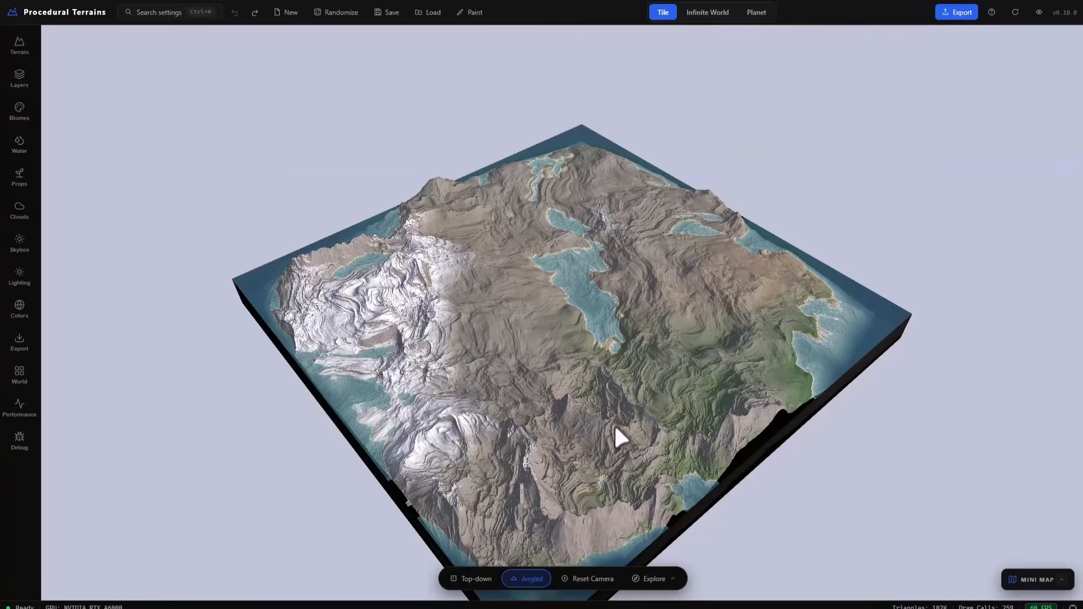
scroll(616, 427, up, 5)
scroll(614, 394, down, 4)
drag(614, 393, 610, 368)
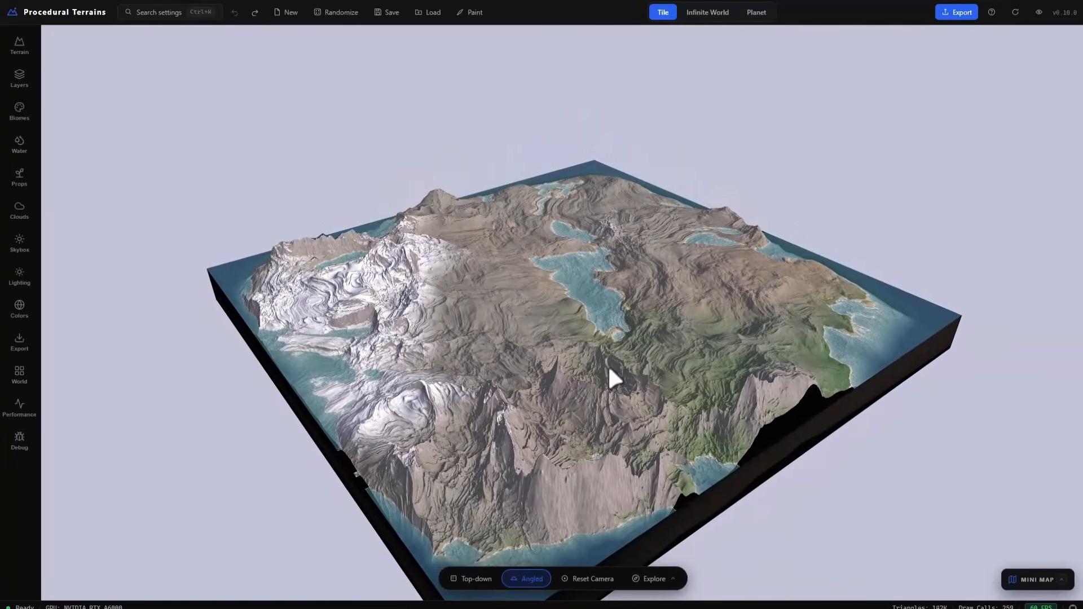
Step: Set the terrain's Height Scale to 490 m and its Sea Level to 81 m
click(20, 57)
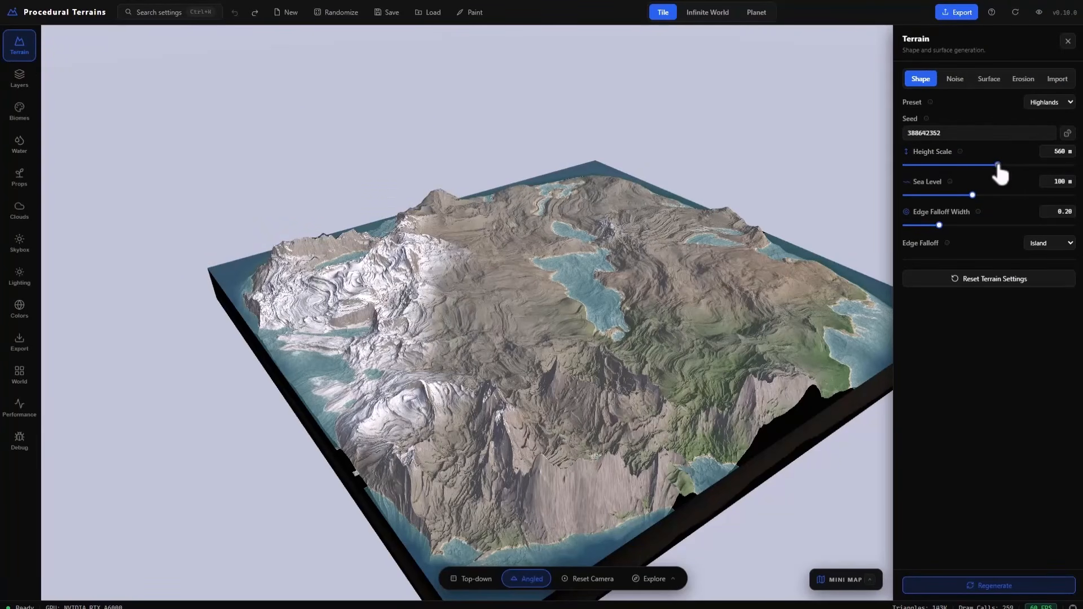
mouse_move(1000, 175)
mouse_down()
mouse_move(1021, 174)
mouse_move(986, 166)
mouse_up()
scroll(732, 301, up, 5)
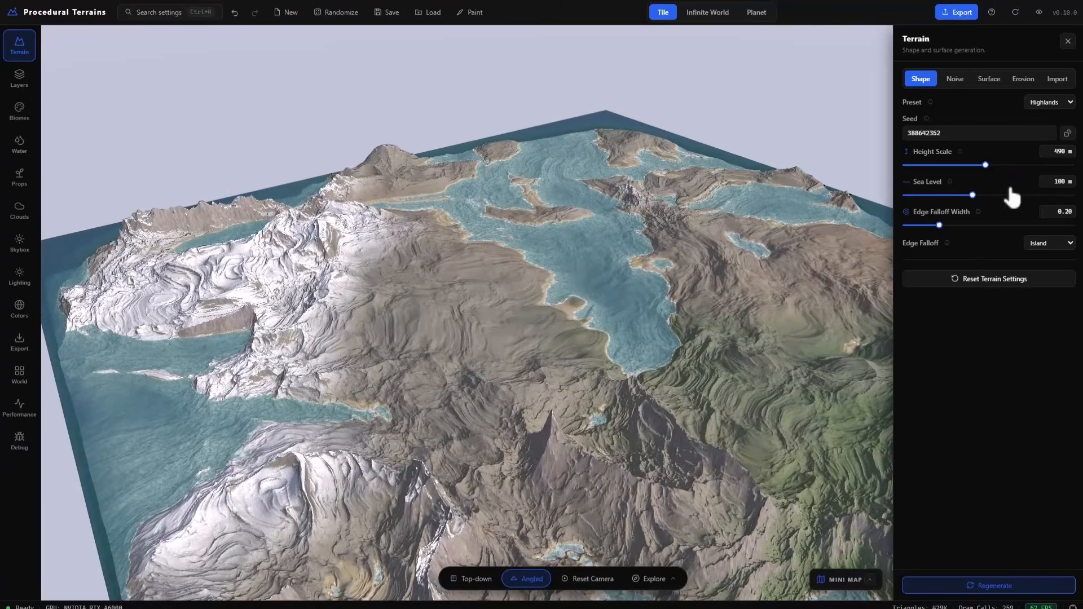
mouse_move(972, 196)
mouse_down()
mouse_move(997, 203)
mouse_move(965, 215)
mouse_up()
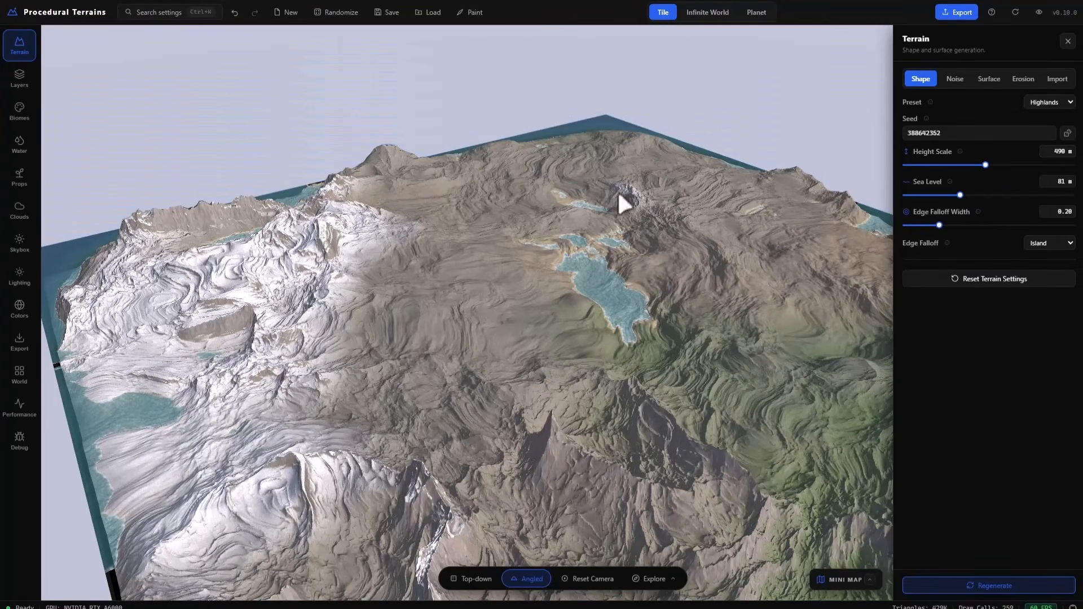
Step: Set the terrain's Edge Falloff Width to 0.51 and its Height Scale to 555 m
drag(940, 225, 991, 226)
scroll(508, 412, down, 5)
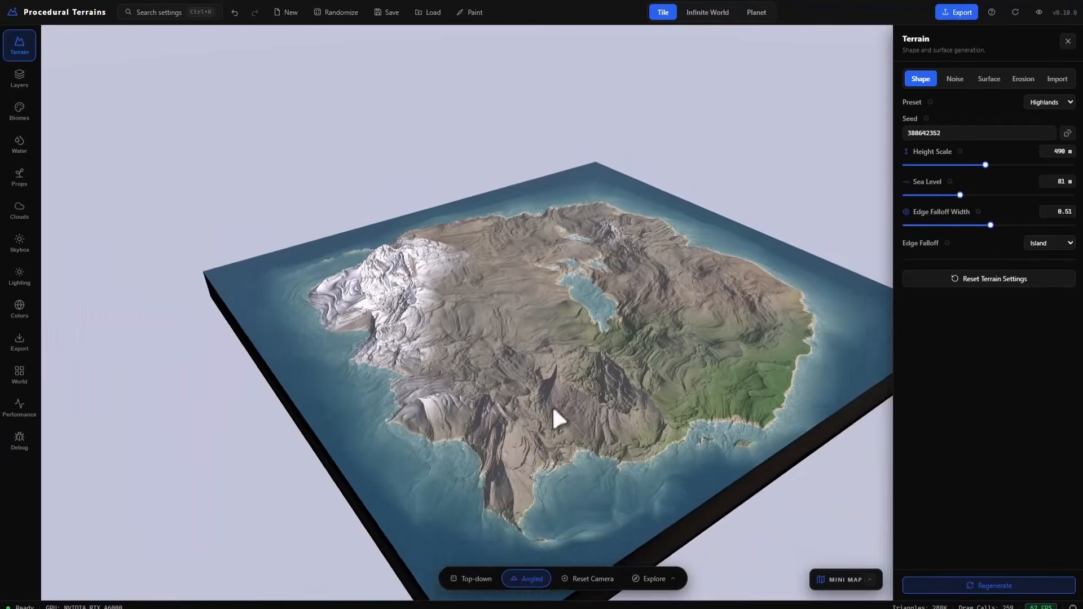
scroll(554, 408, down, 3)
drag(553, 408, 588, 376)
scroll(588, 377, up, 3)
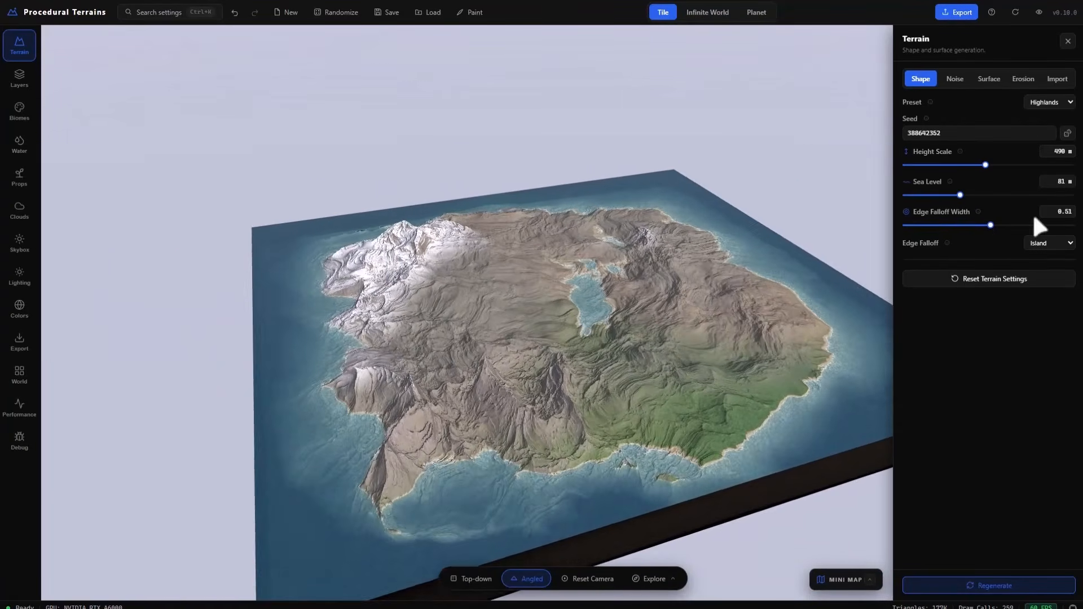
drag(985, 165, 997, 165)
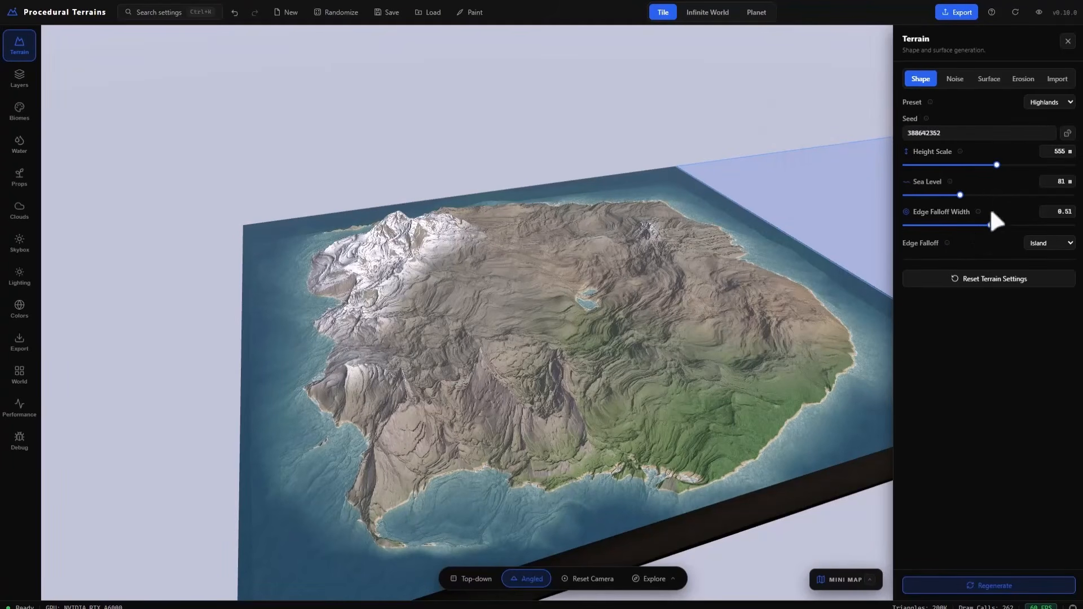
Step: Review the available terrain presets and edge falloff types, and view the island from another side
click(1049, 102)
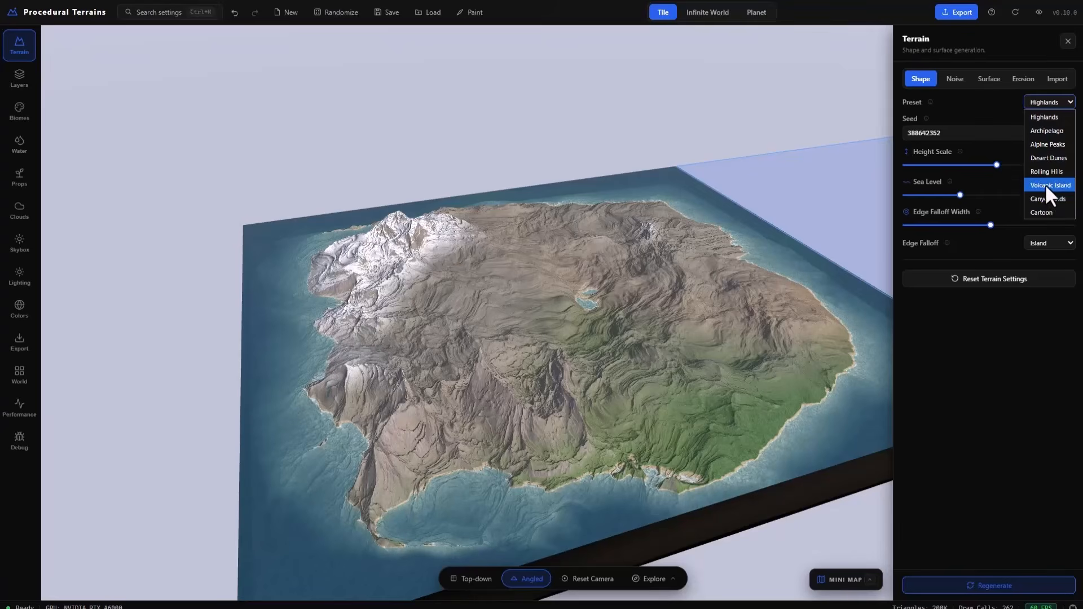
click(1008, 317)
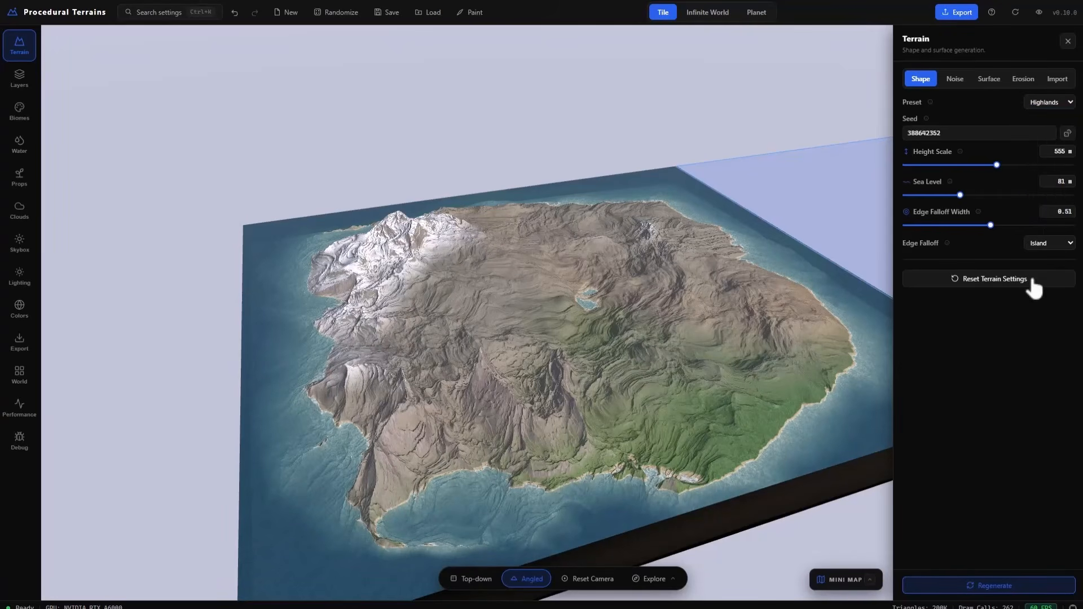
click(1043, 244)
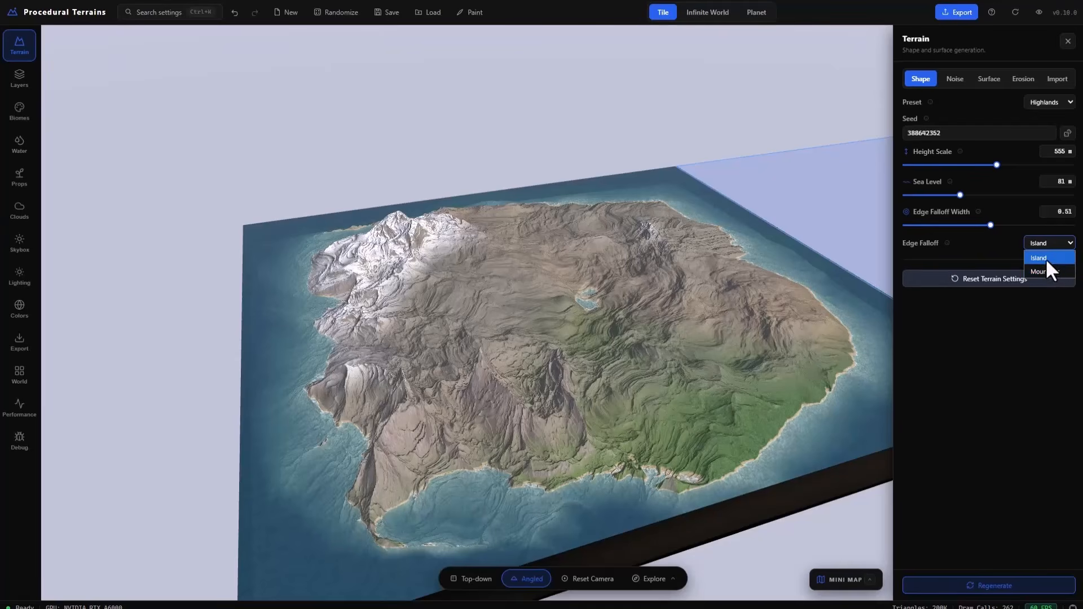
click(1029, 372)
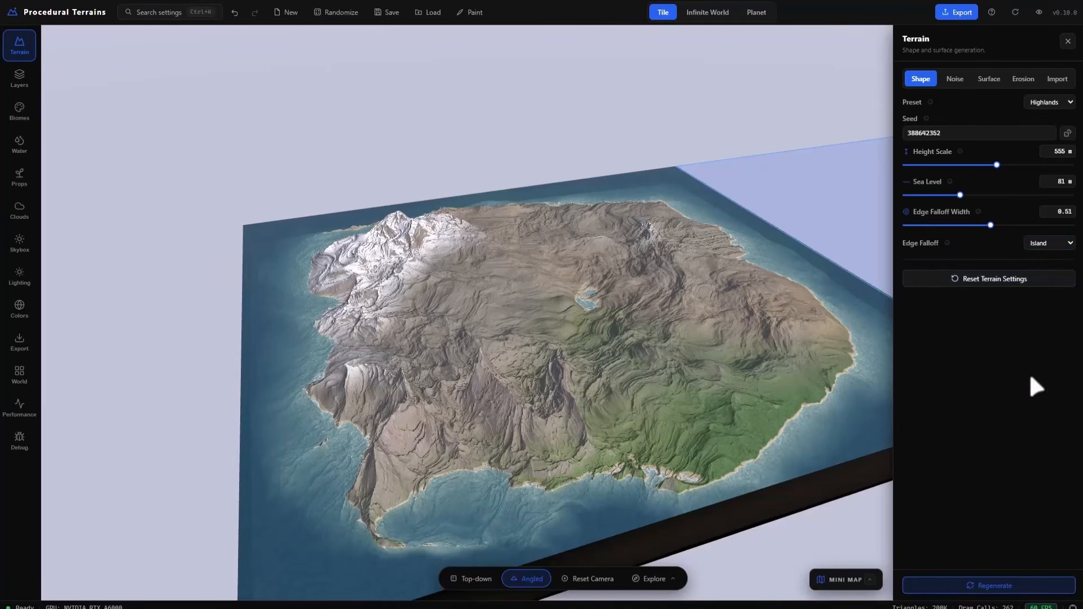
drag(666, 374, 609, 387)
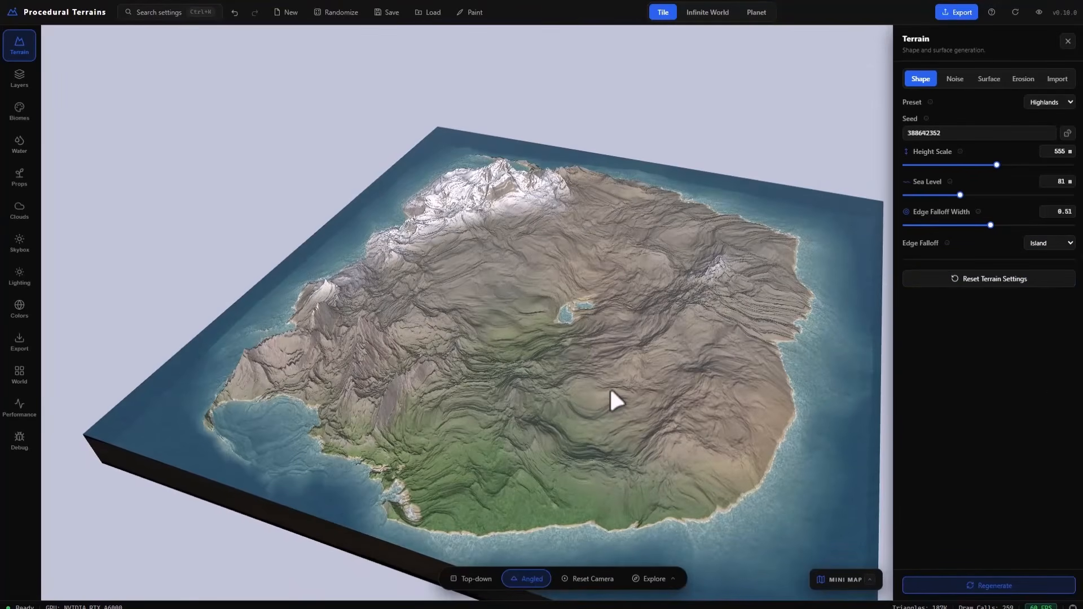
Step: Try the terrain noise with 5 Octaves, and set it back to 7
click(956, 79)
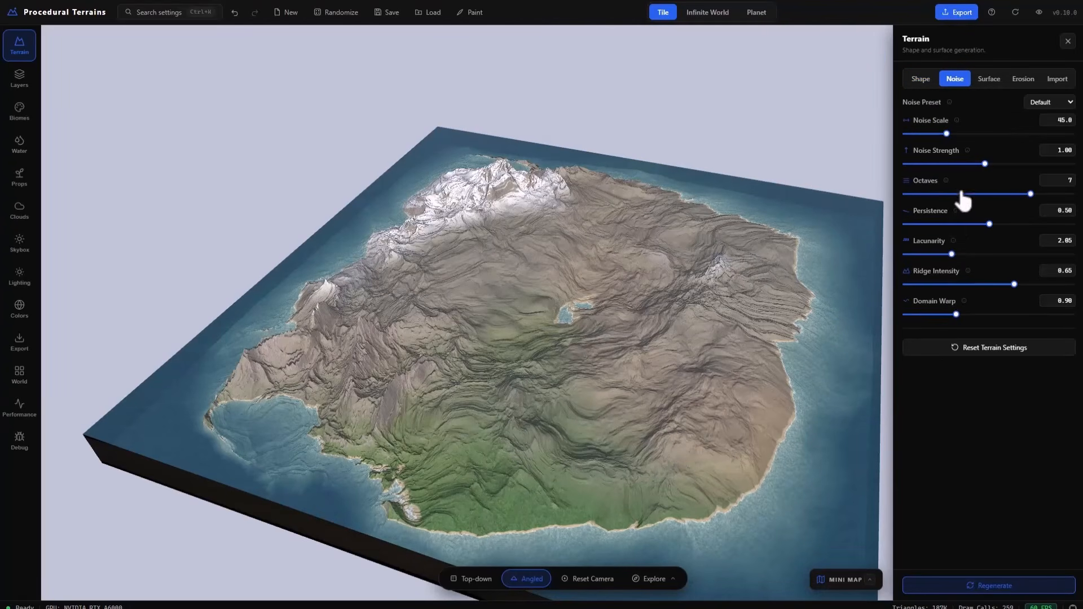
drag(1031, 194, 989, 194)
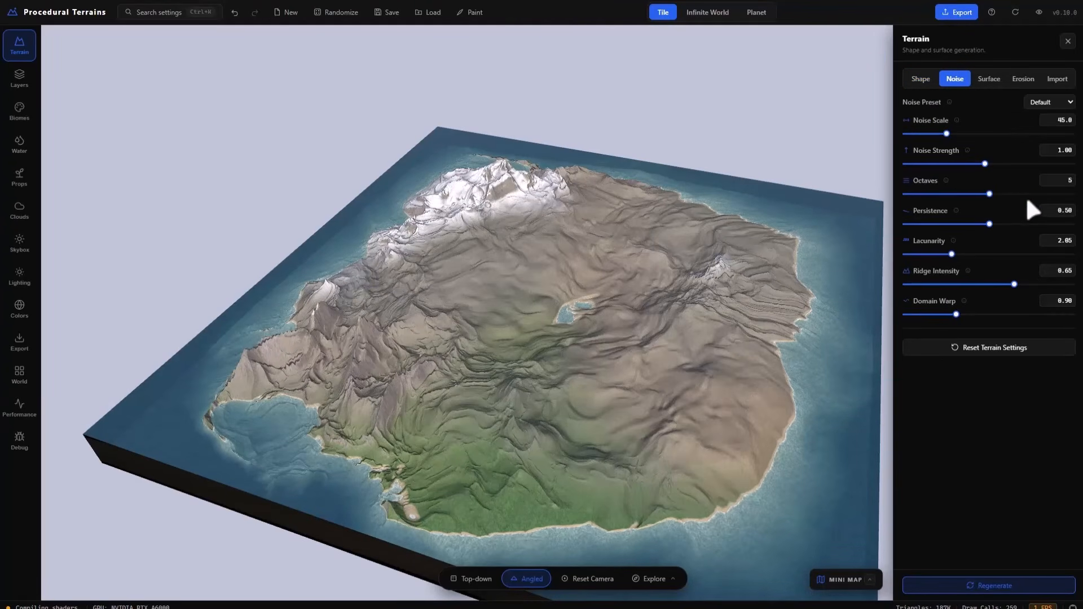
click(1031, 195)
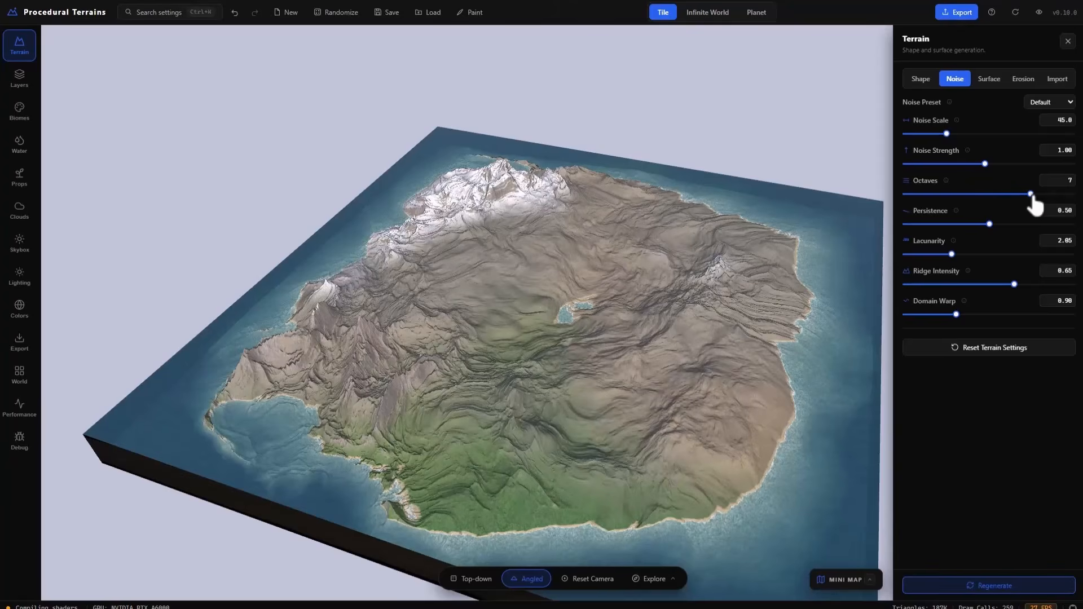
Step: Adjust the terrain surface's Normal Strength and open the erosion settings
click(991, 82)
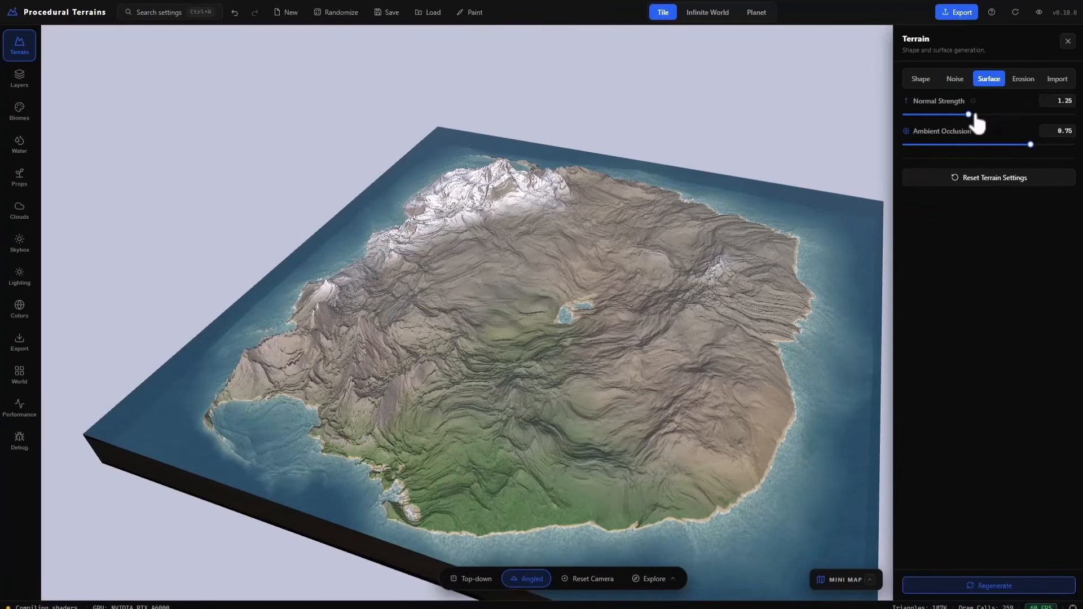
mouse_move(973, 121)
mouse_down()
mouse_move(1069, 122)
mouse_move(914, 124)
mouse_move(986, 125)
mouse_up()
click(1025, 85)
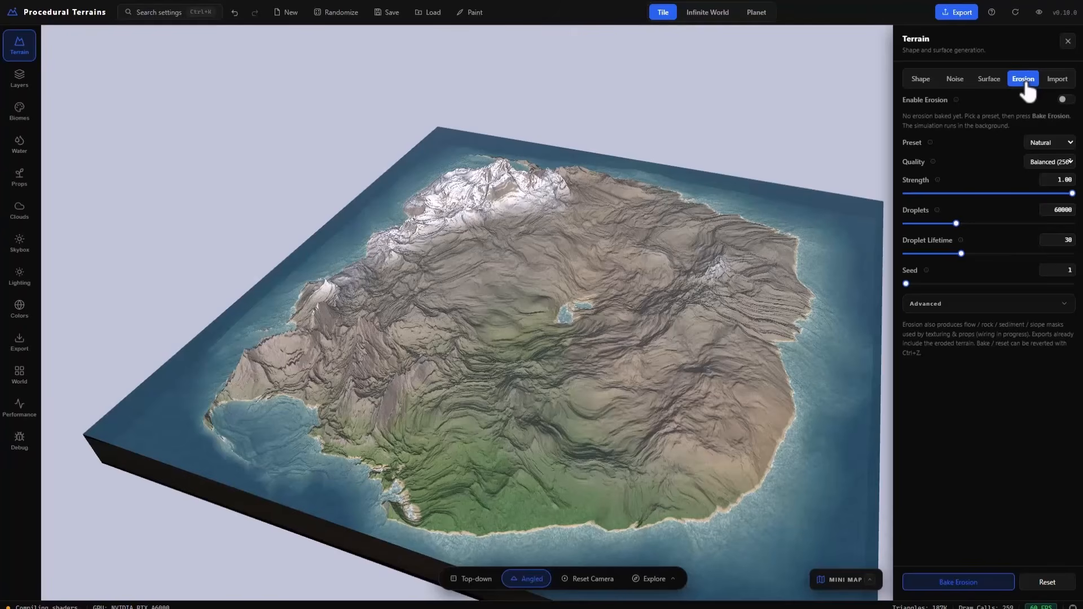
Step: Import the real-world elevation of the Grand Canyon as the terrain's height map
click(1057, 79)
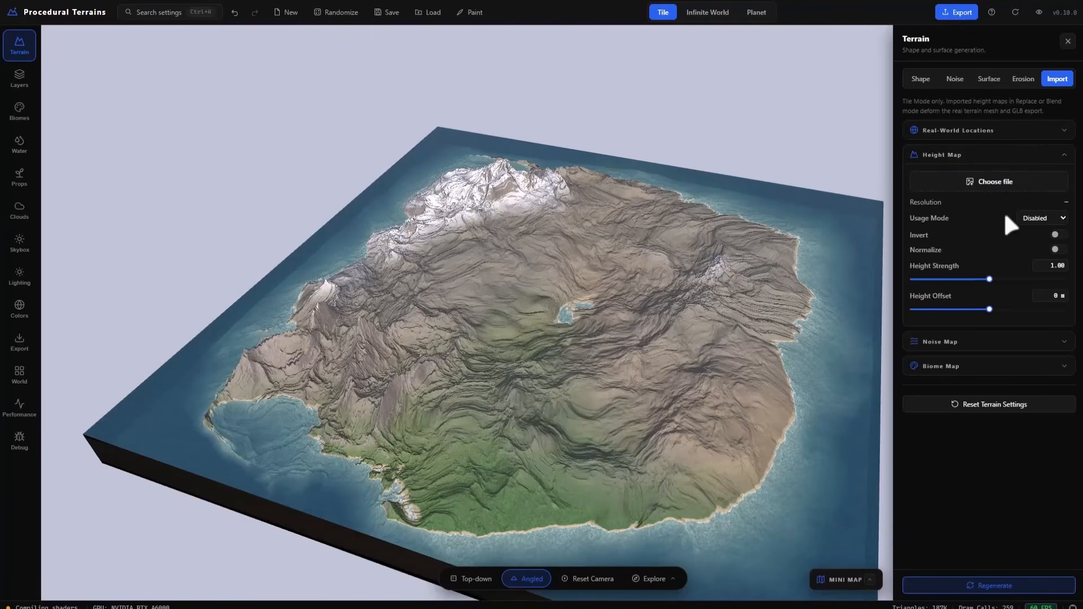
click(1012, 134)
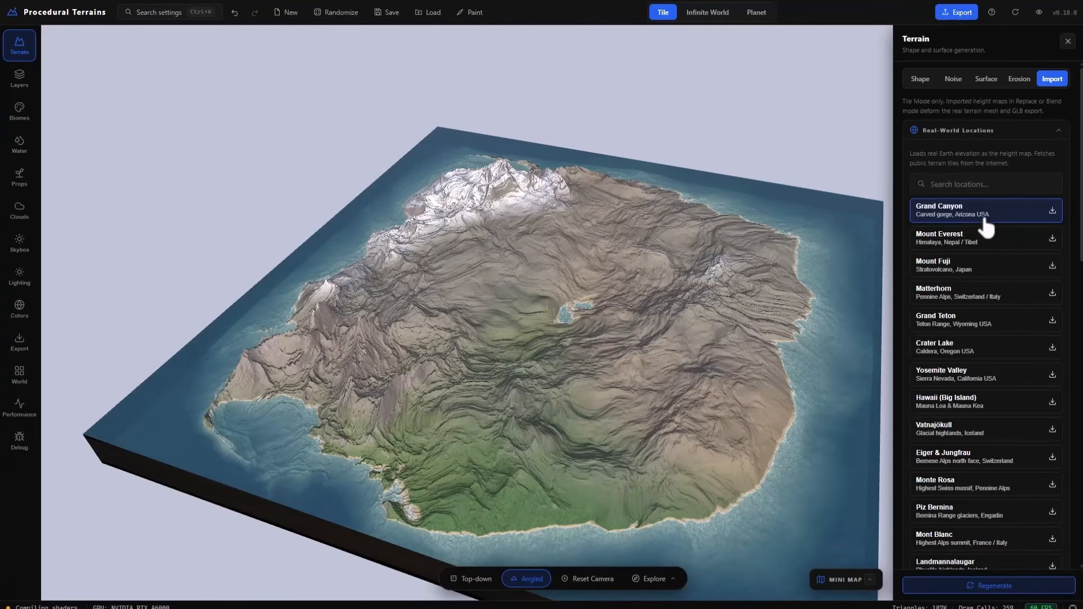
click(1053, 211)
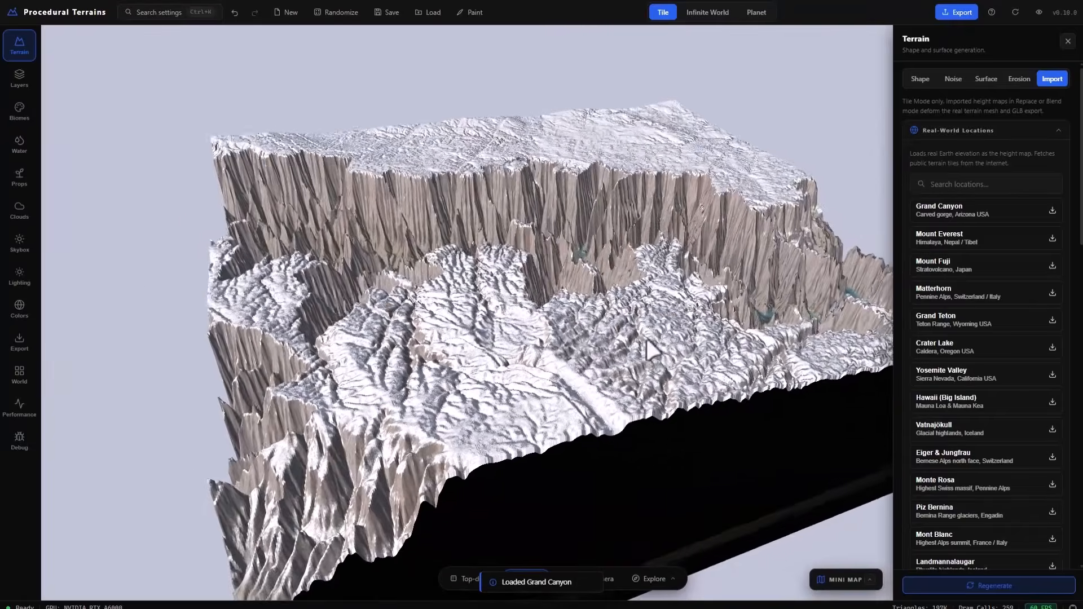
Step: Import the real-world elevation of Kilimanjaro as the terrain's height map and view the mountain from another angle
scroll(1019, 362, down, 3)
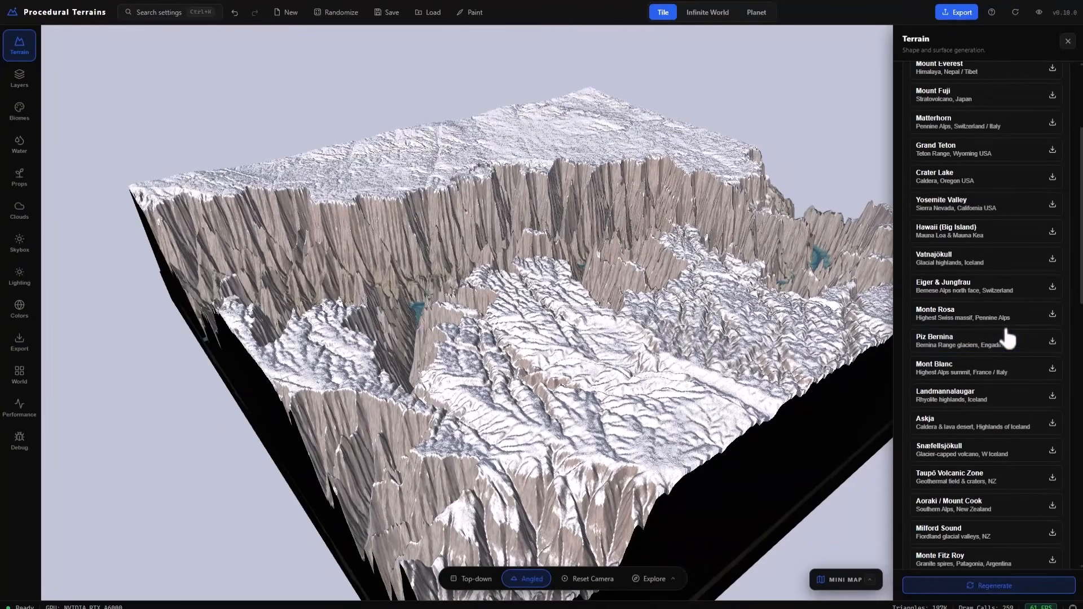
scroll(1007, 333, down, 3)
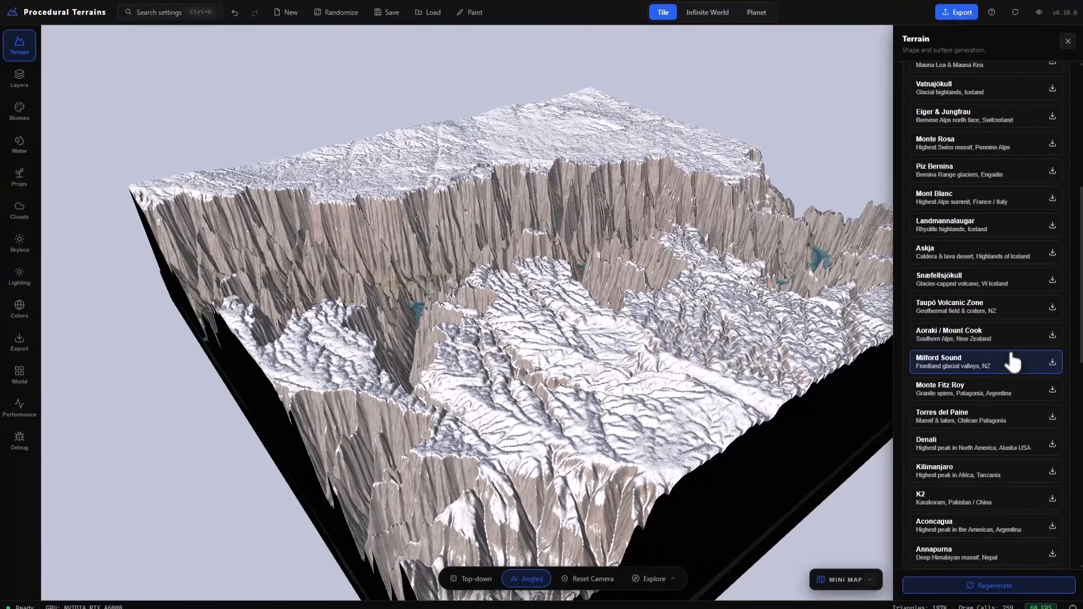
click(1053, 473)
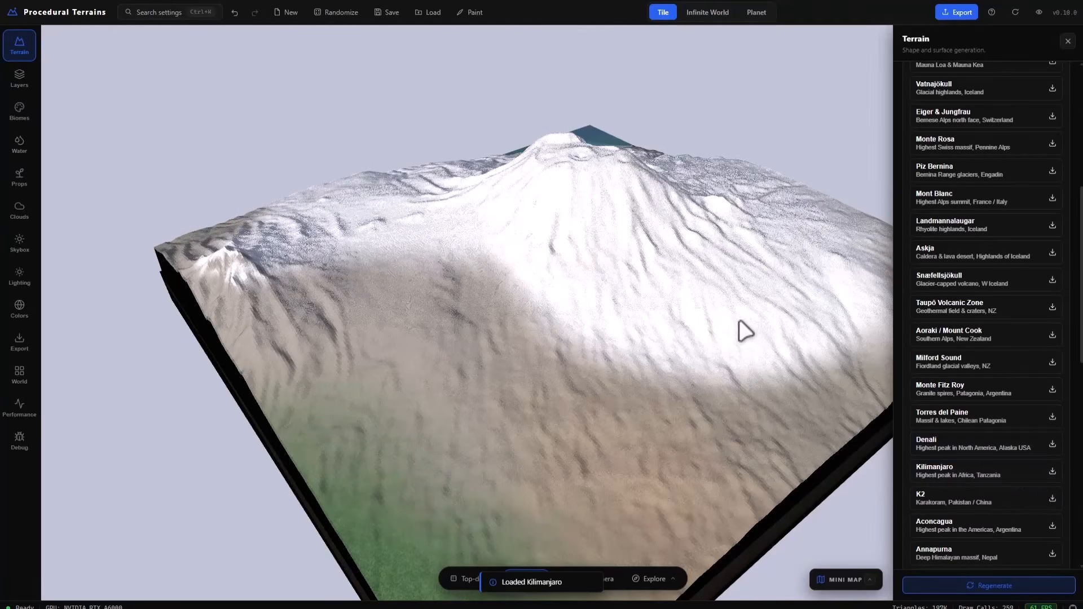
drag(739, 322, 724, 349)
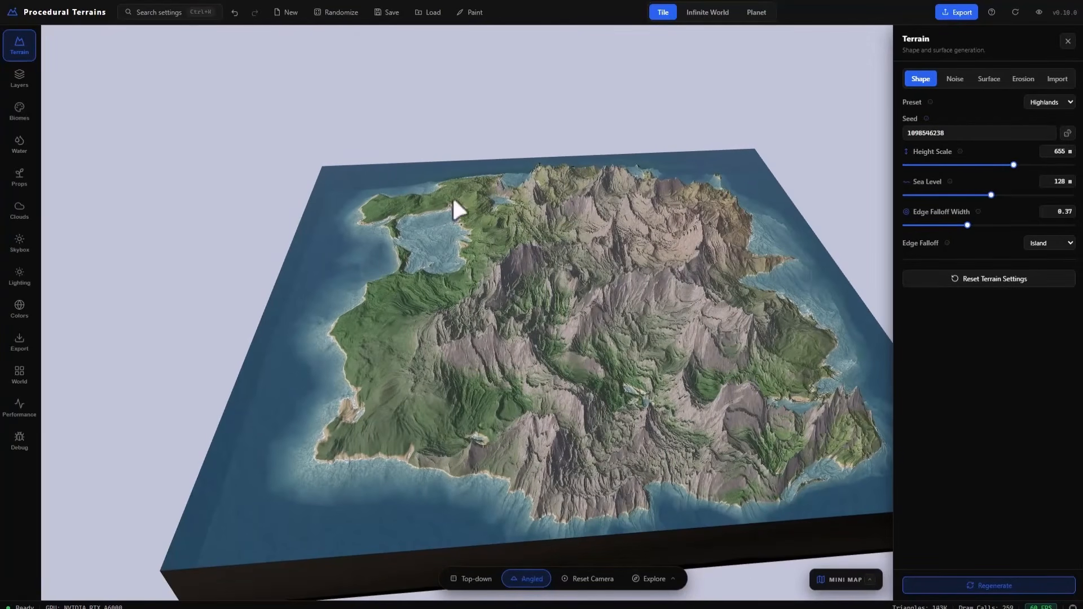
Step: Open the Classic Terrain noise layer's settings and review its available blend modes
click(22, 83)
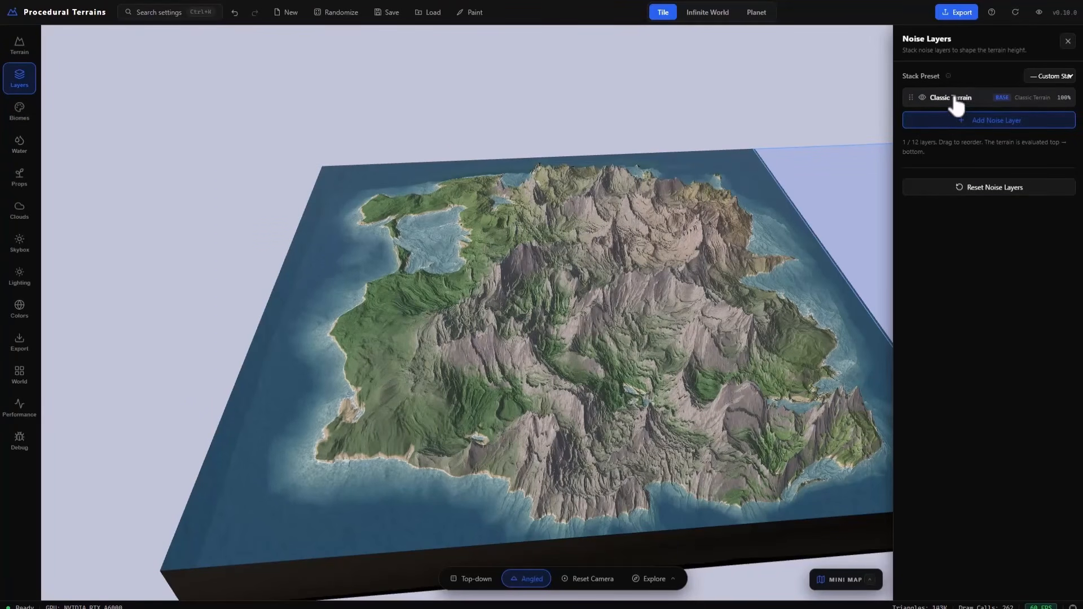
click(954, 99)
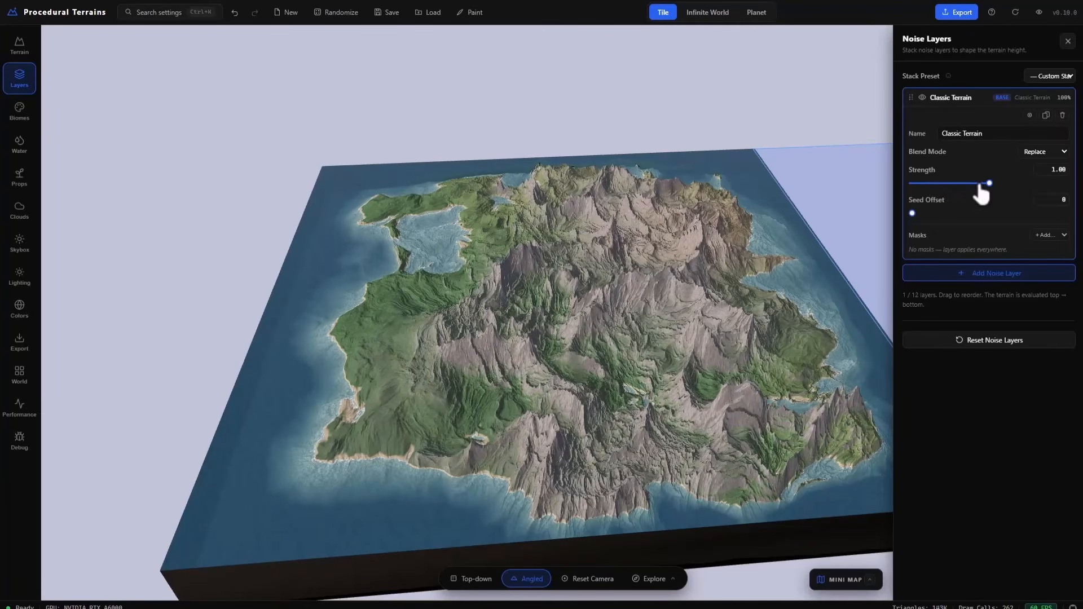
click(1047, 157)
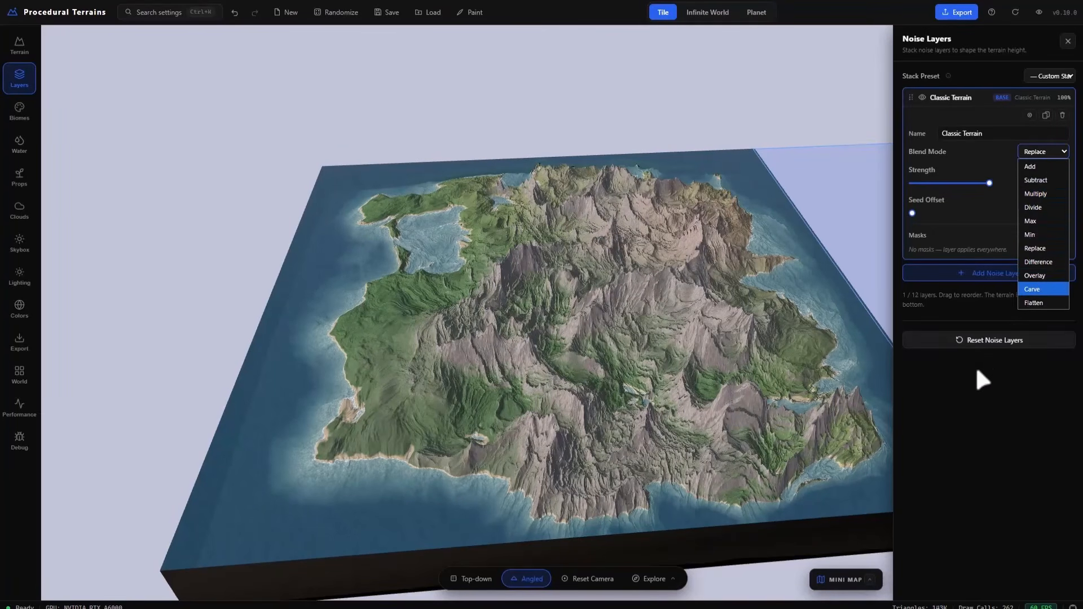
click(978, 409)
Step: Add a Crater noise layer to the terrain and inspect the craters from several sides
click(1002, 274)
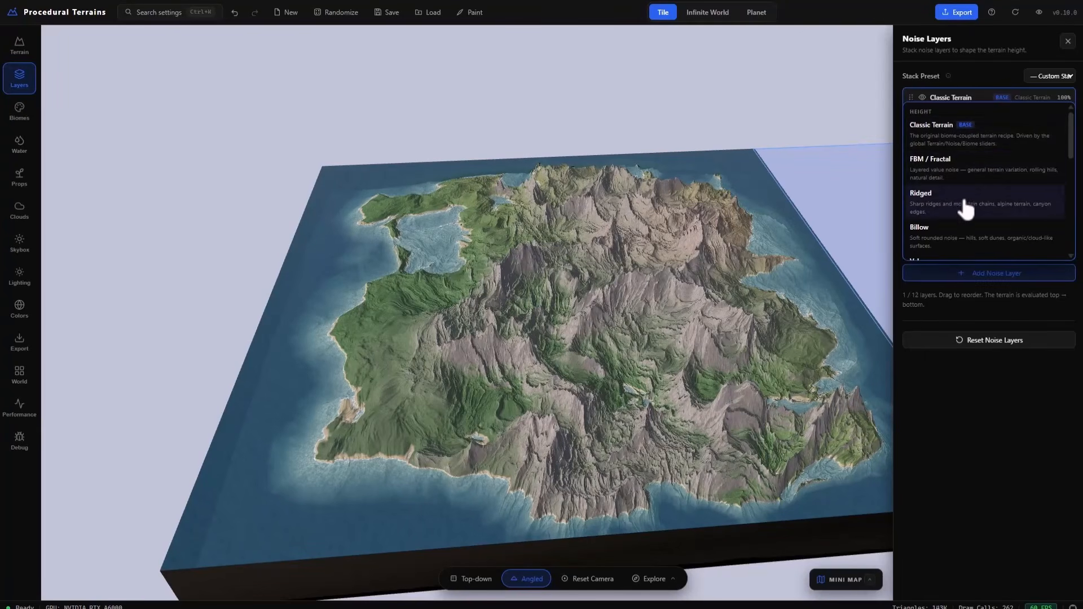
scroll(967, 206, down, 2)
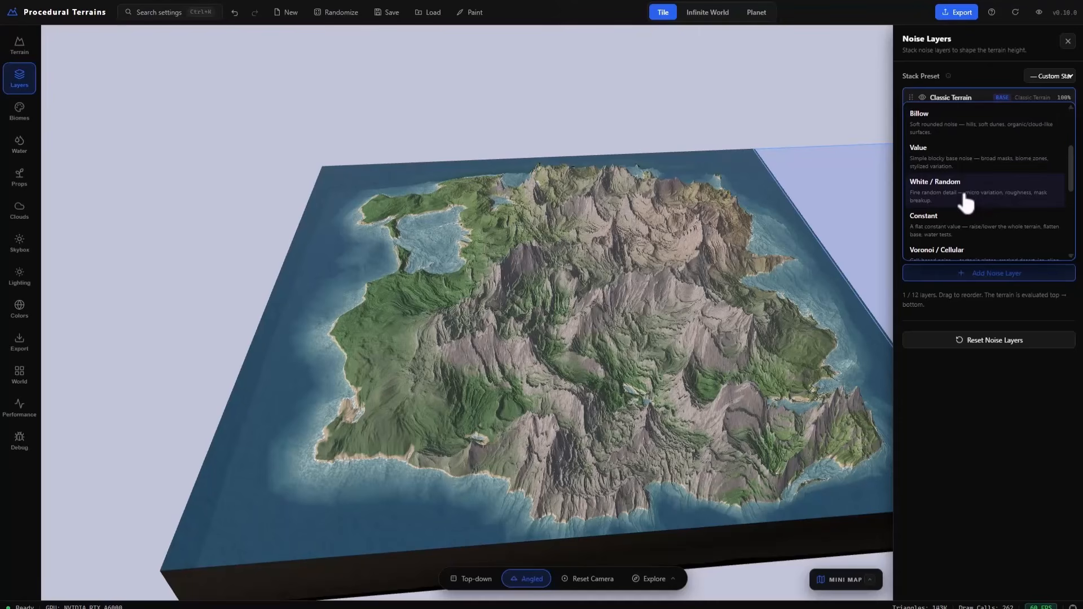
scroll(959, 181, down, 5)
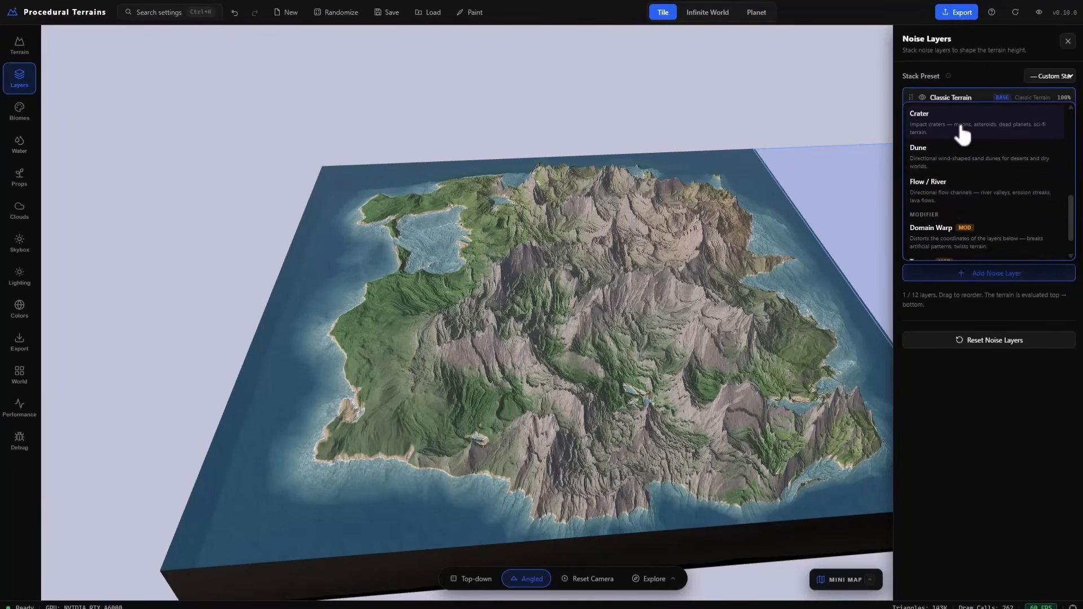
click(962, 128)
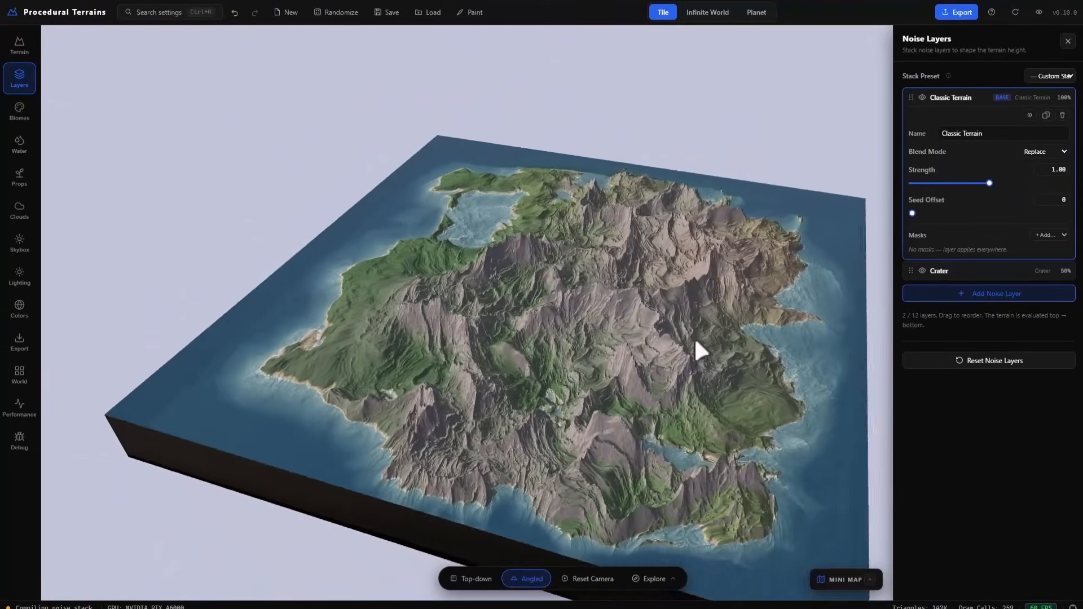
drag(700, 350, 542, 326)
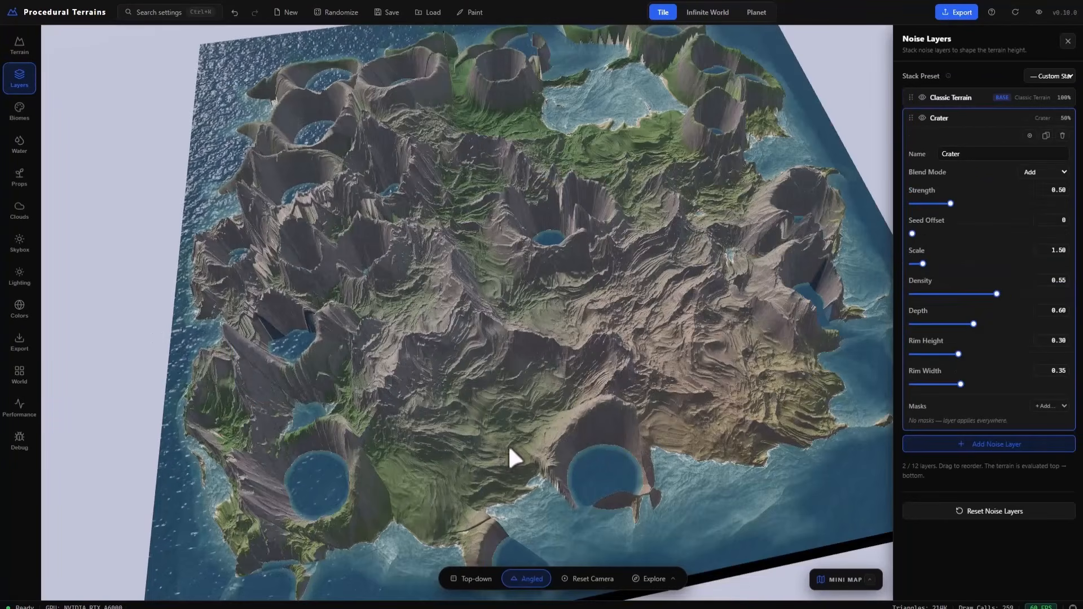
drag(502, 454, 526, 370)
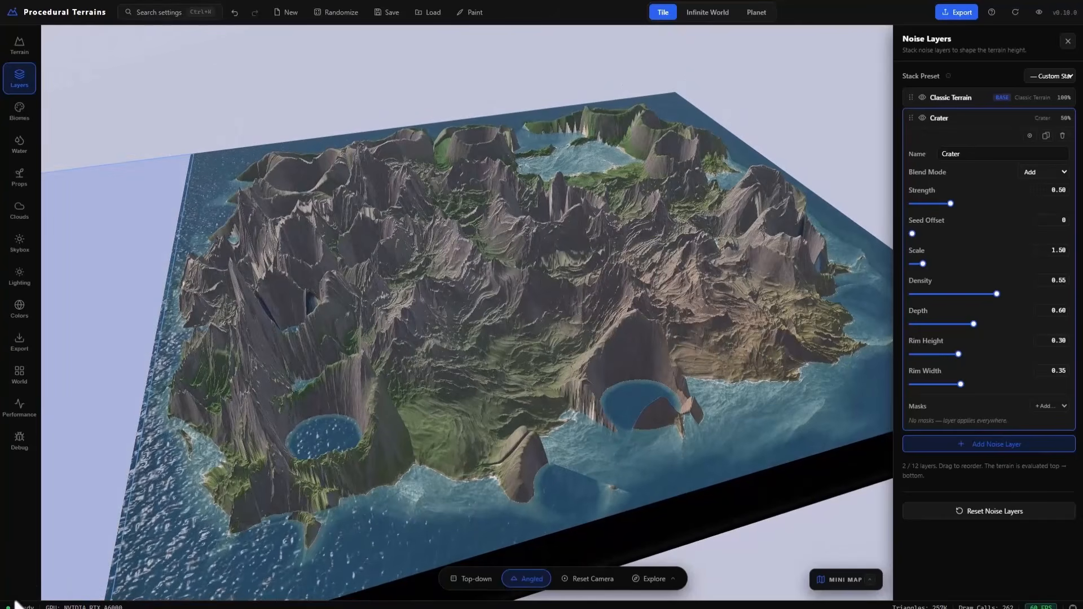
drag(682, 259, 798, 242)
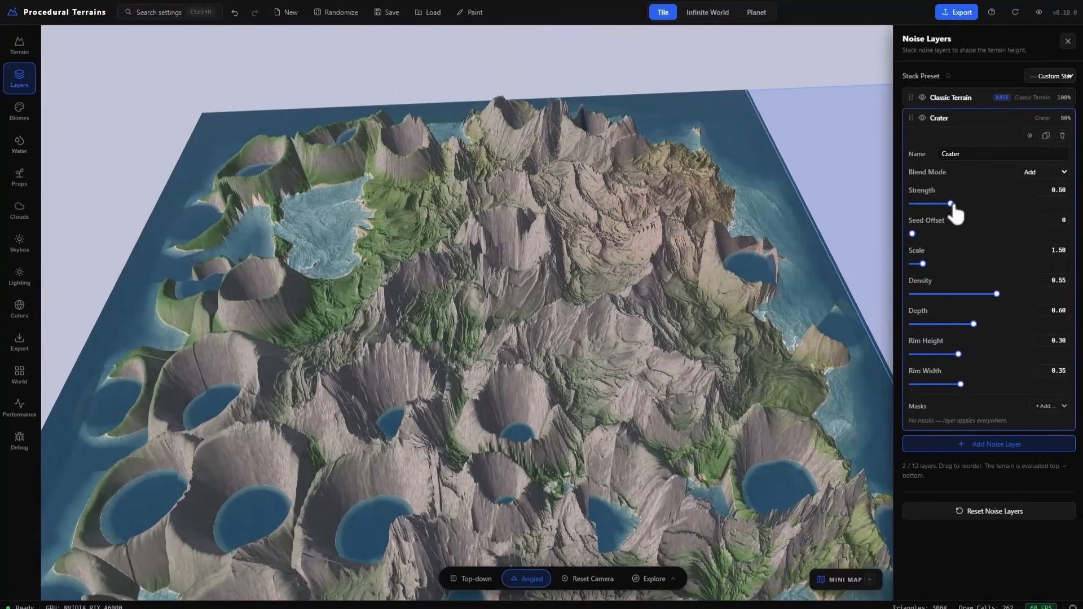
Step: Set the Crater layer's Strength to 0.12 and Scale to 1.05, and check the island from a lower angle
drag(953, 212, 925, 213)
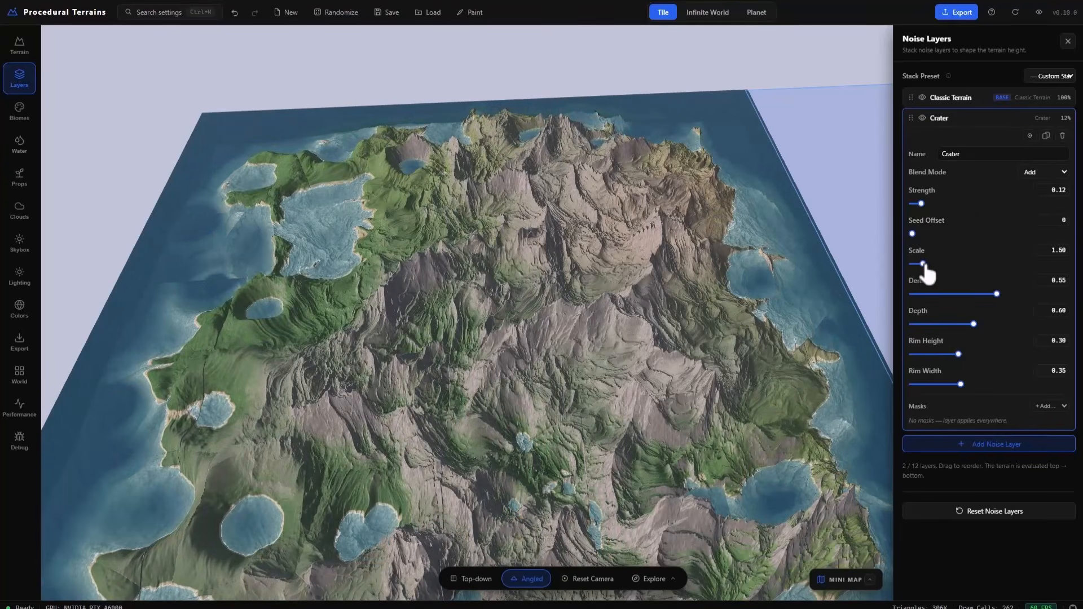
mouse_move(924, 264)
mouse_down()
mouse_move(939, 264)
mouse_move(919, 265)
mouse_up()
drag(701, 374, 798, 409)
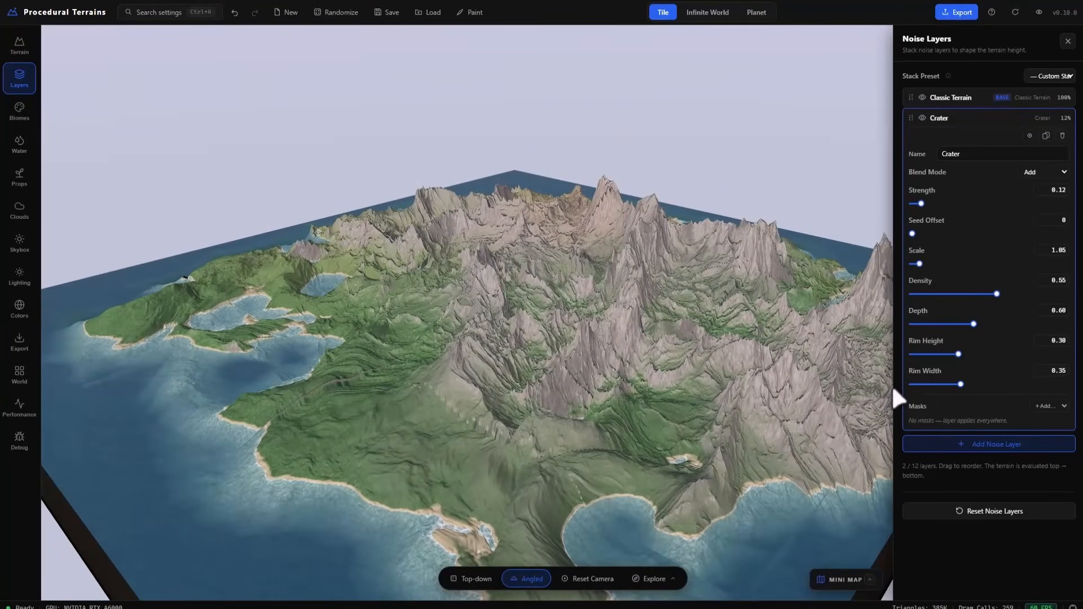
Step: Set the Crater layer's Rim Height to 0.29, and try a Rim Width of 0.65 before reducing it again
click(955, 355)
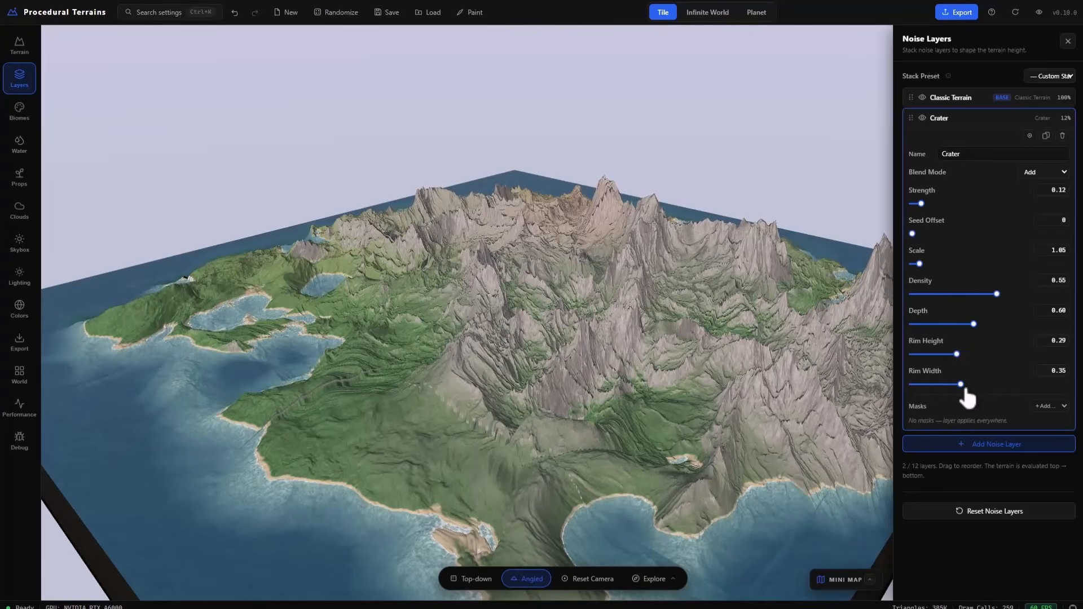
drag(966, 386, 1011, 386)
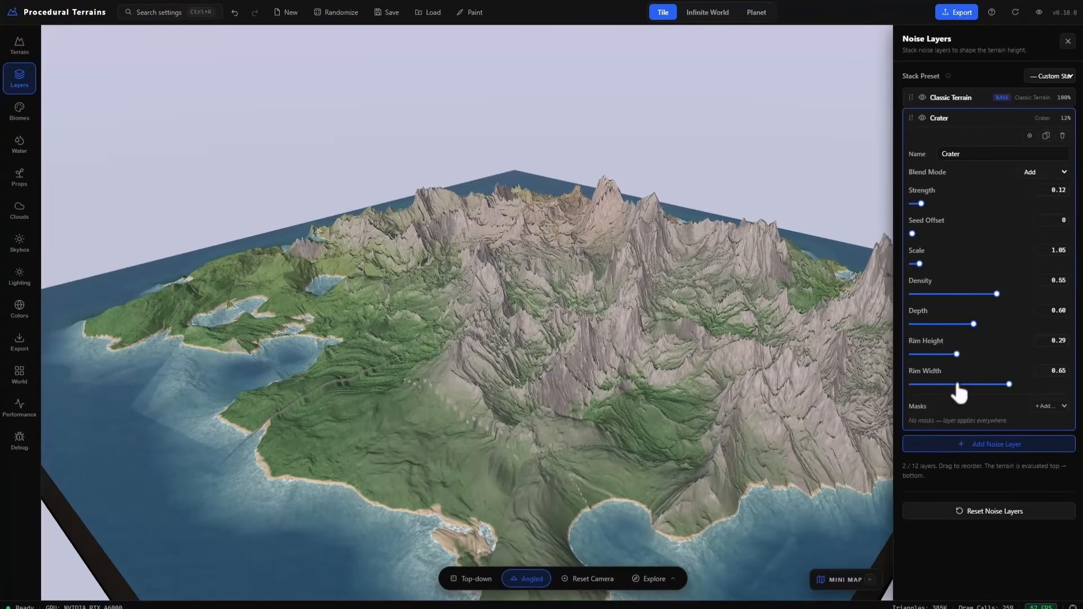
click(957, 385)
Step: Look through the noise layer types that can be added, down to the Terrace modifier
click(988, 446)
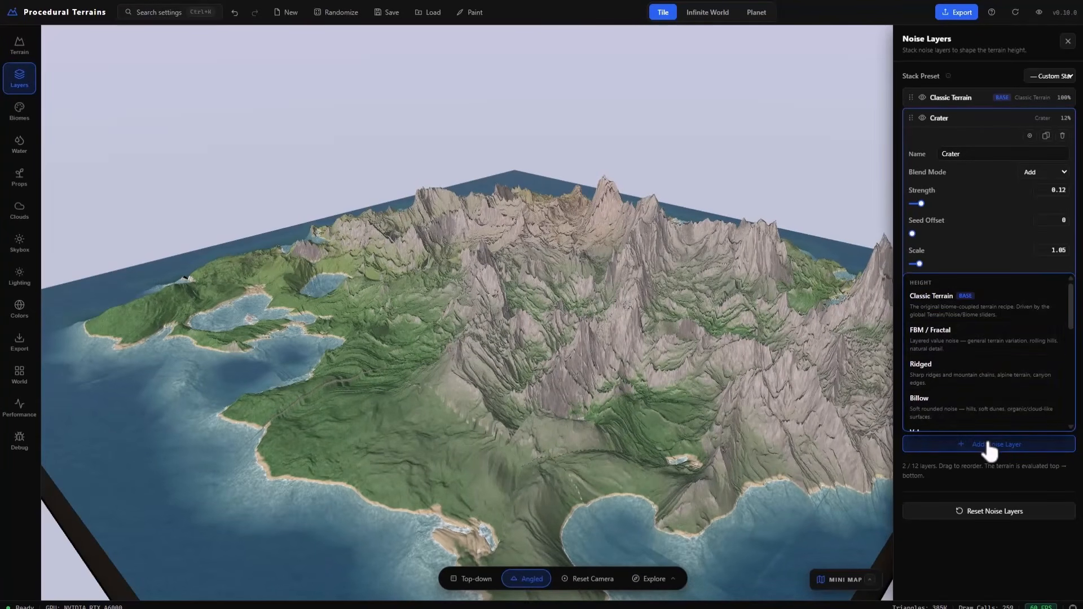
scroll(982, 353, down, 5)
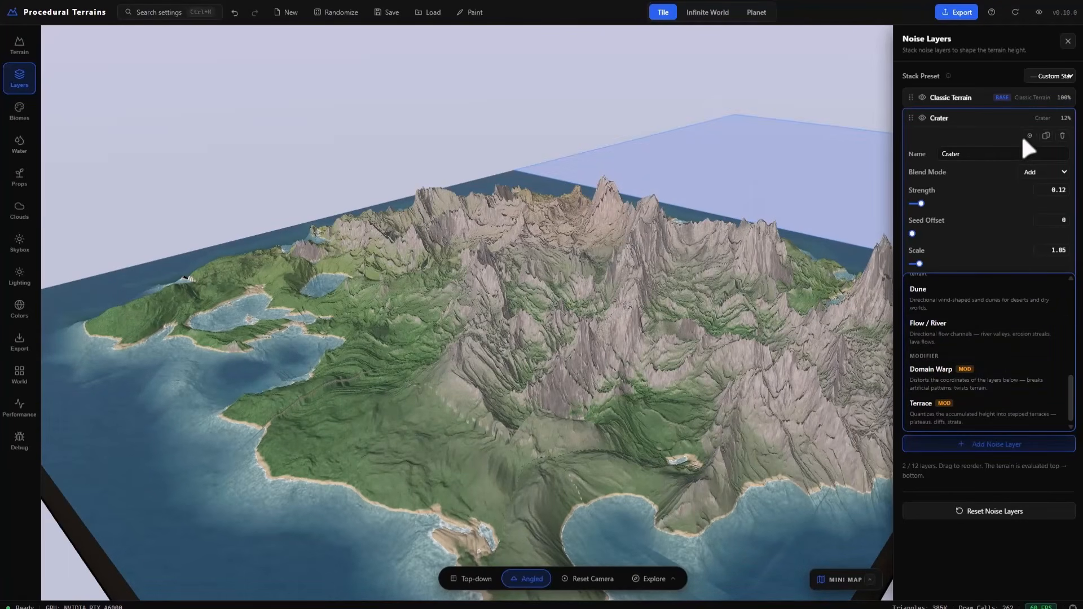
Step: Review the biome settings and turn off Water Animation in the water settings
click(21, 113)
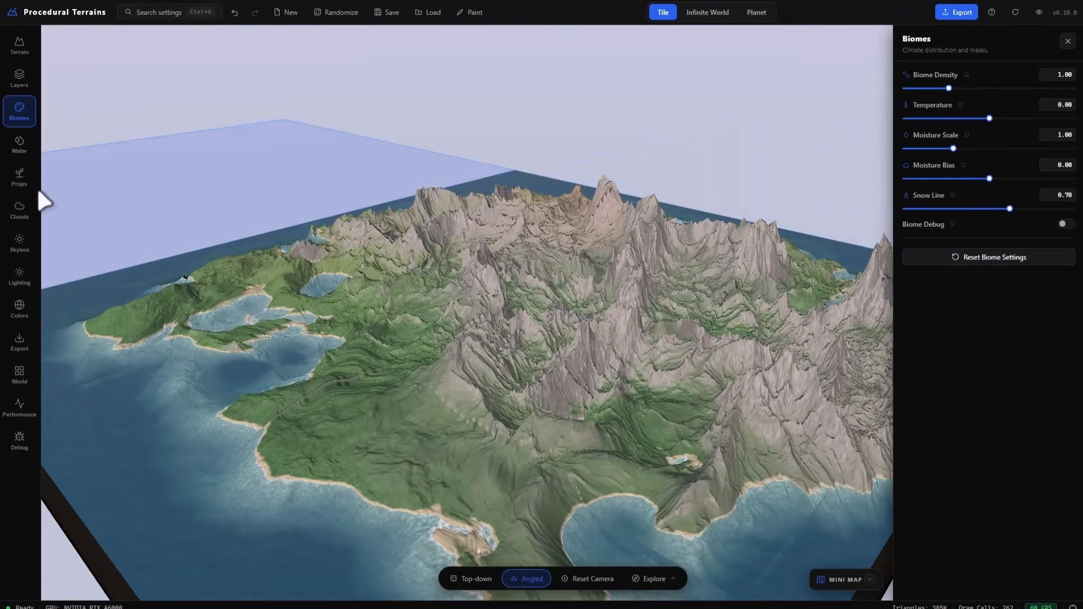
click(18, 147)
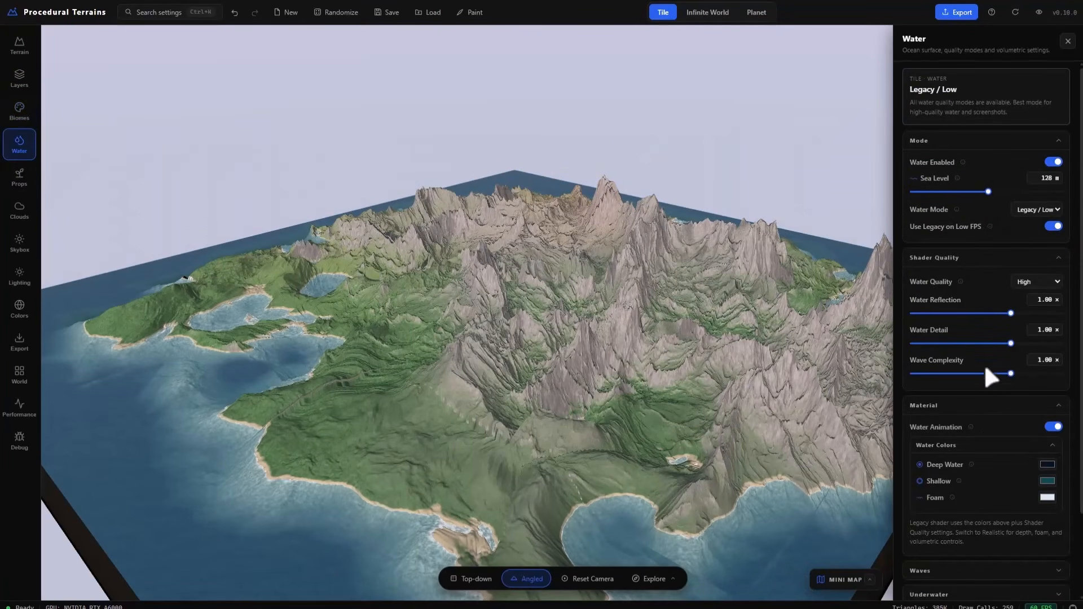
scroll(920, 452, down, 2)
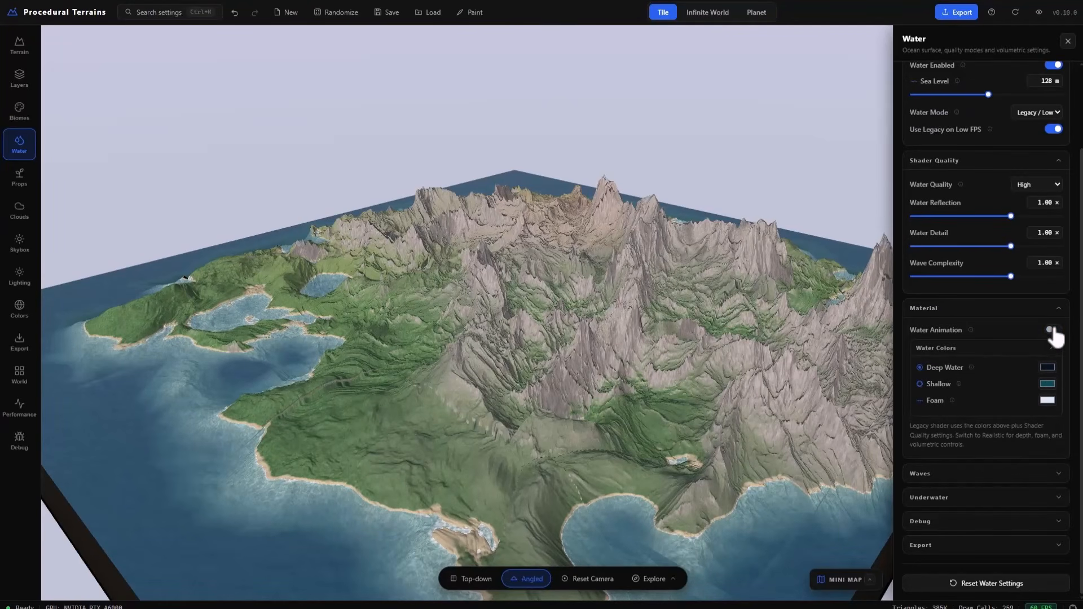
Step: Enable Procedural Props and the volumetric clouds, and inspect the island close up and from farther away
click(19, 180)
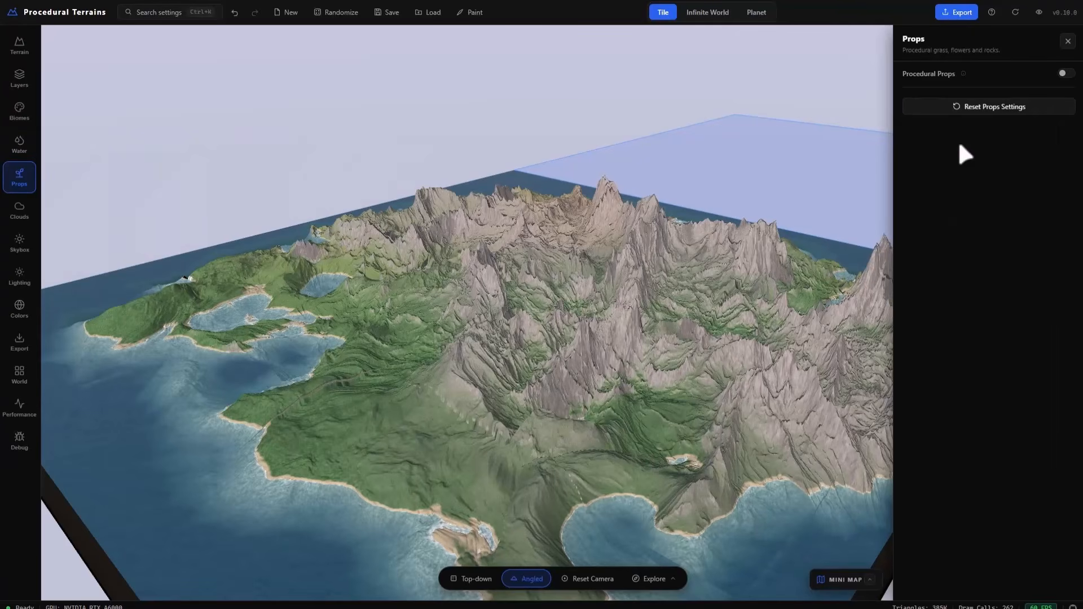
click(1066, 74)
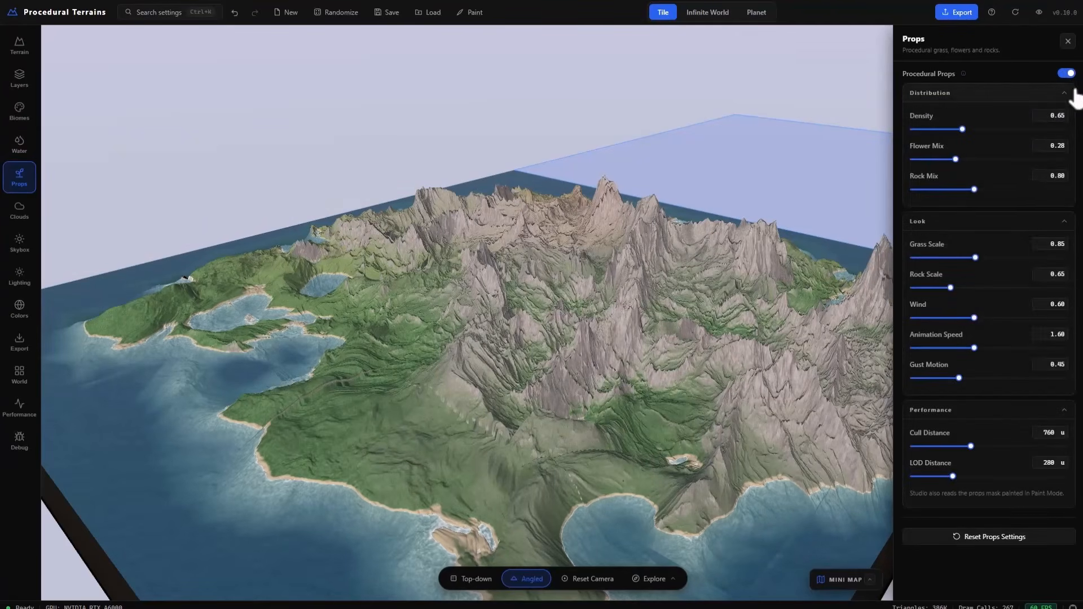
click(21, 213)
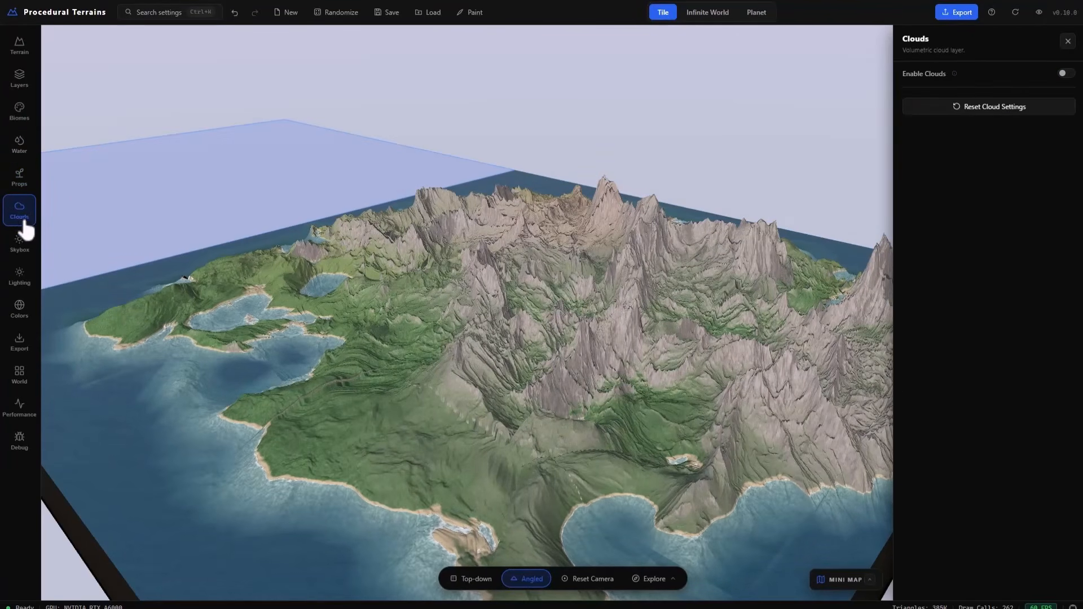
click(1066, 74)
drag(435, 387, 434, 359)
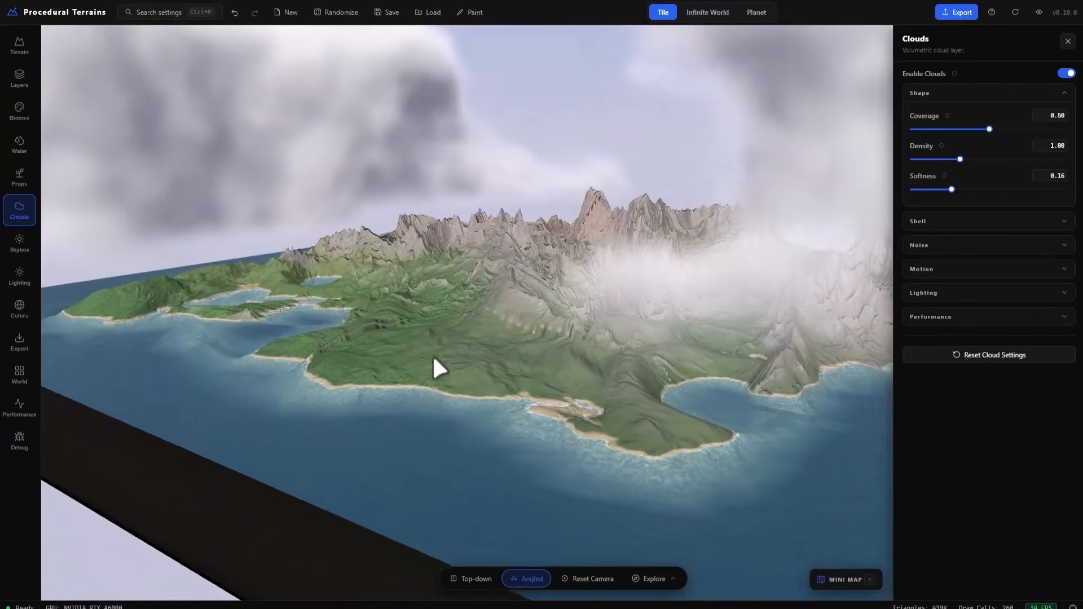
scroll(484, 295, up, 5)
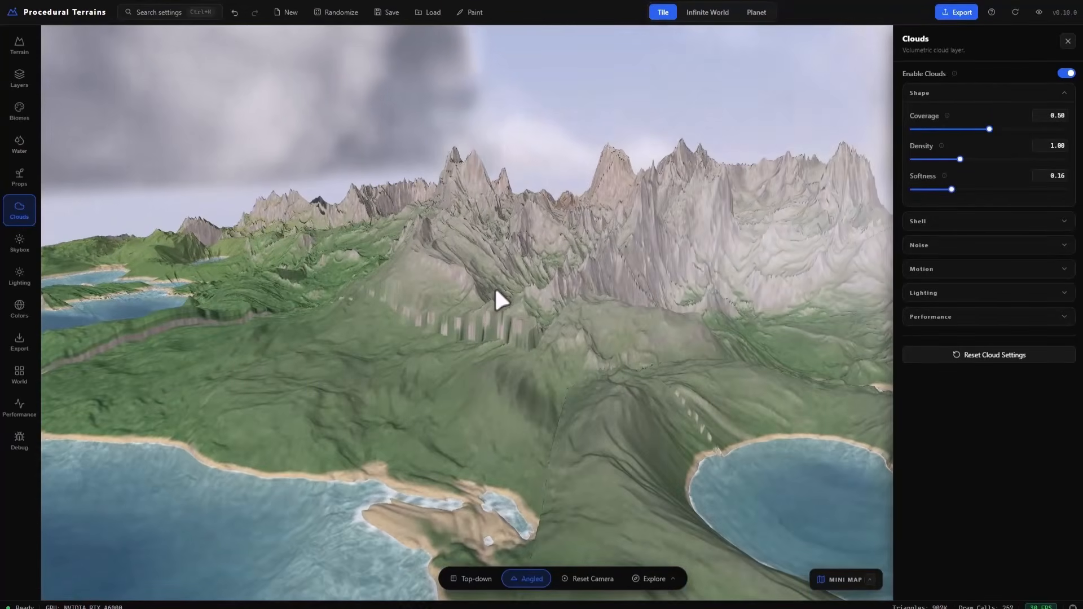
scroll(494, 287, down, 5)
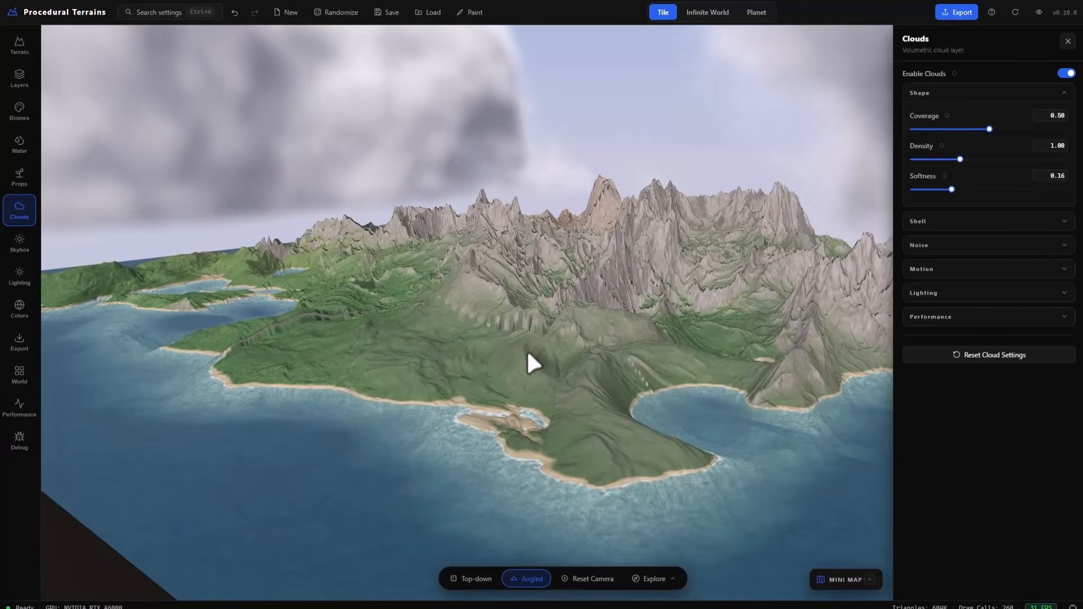
drag(519, 368, 581, 404)
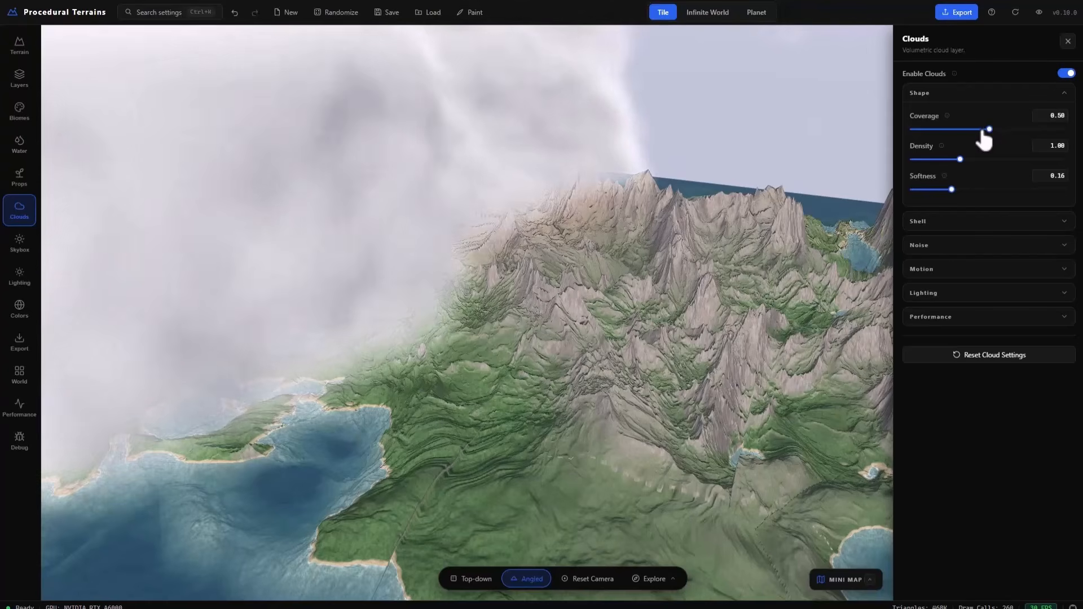
Step: Set the clouds' Coverage to 0.38, Density to 0.60 and Softness to 0.21, and check the shell settings
drag(984, 130, 965, 198)
click(966, 223)
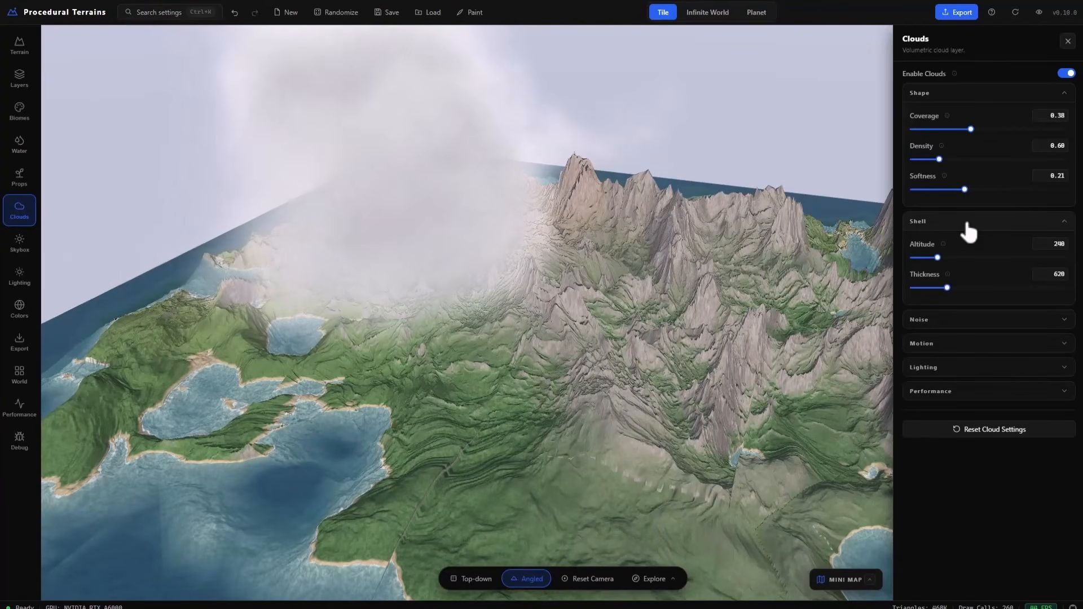
click(965, 231)
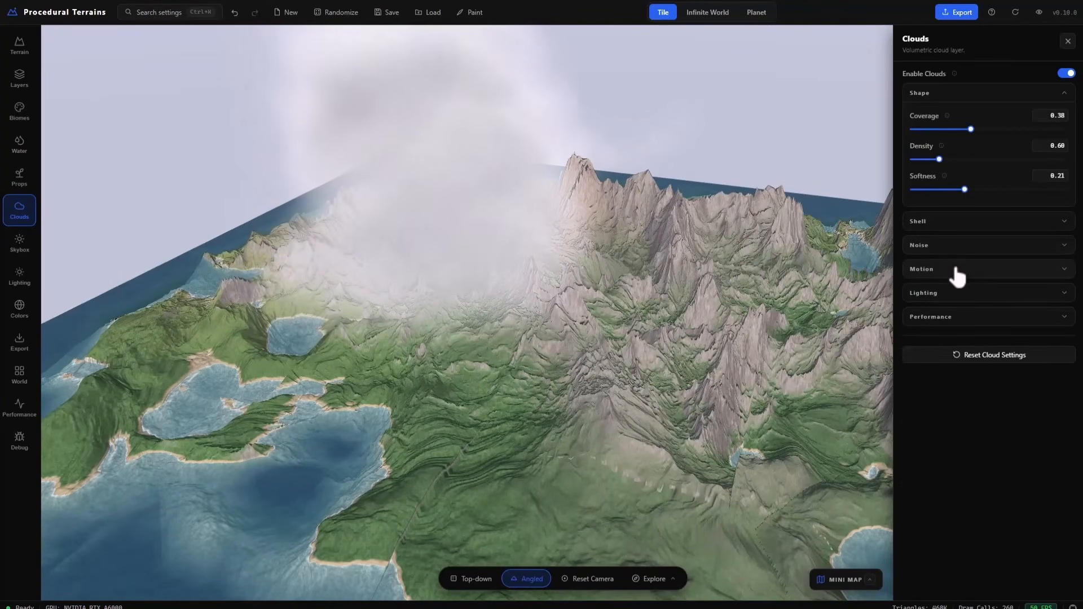
Step: Lower the clouds' Wind Direction angle and increase their Rotation in the motion settings
click(956, 270)
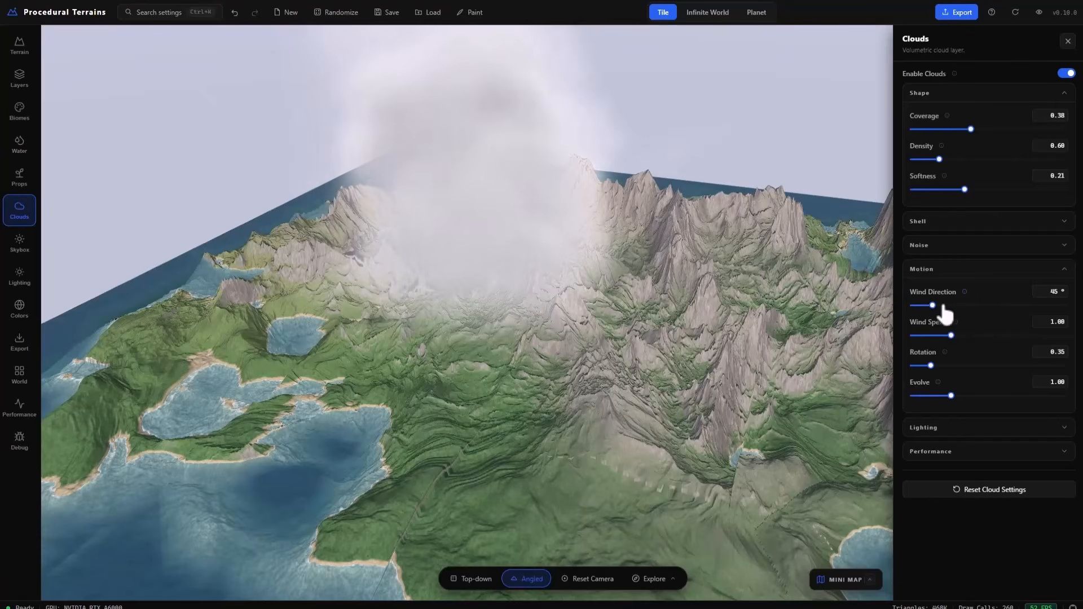
drag(944, 306, 921, 306)
mouse_move(931, 366)
mouse_down()
mouse_move(963, 365)
mouse_move(946, 366)
mouse_up()
Step: Set the skybox's time of day to 10:12
click(20, 243)
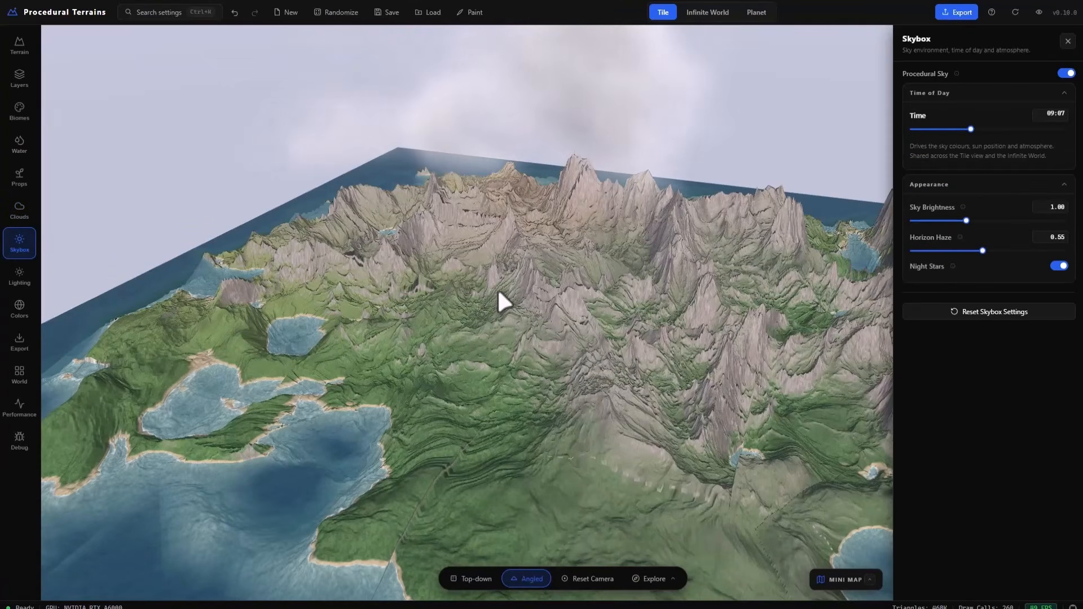
mouse_move(971, 131)
mouse_down()
mouse_move(932, 129)
mouse_move(980, 141)
mouse_up()
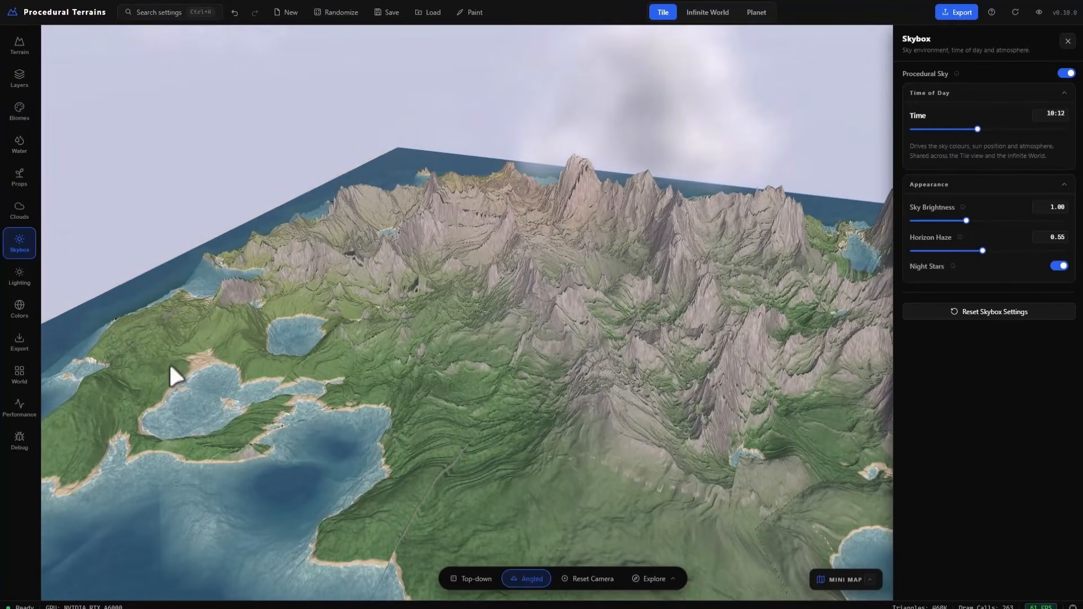
Step: Examine the sun and atmosphere lighting settings and the terrain's colour palette options
click(27, 273)
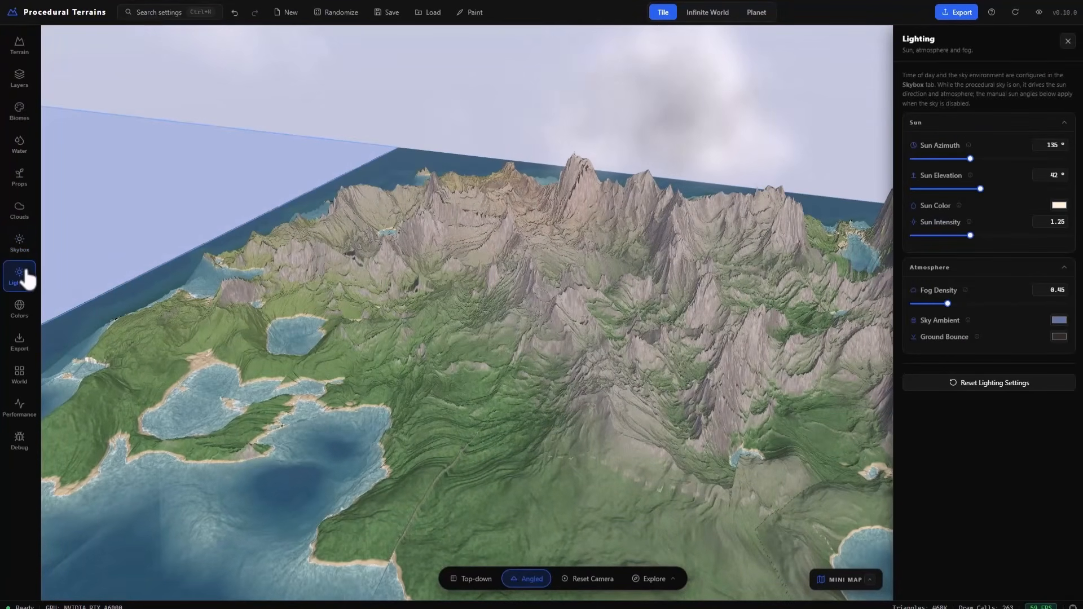
click(23, 309)
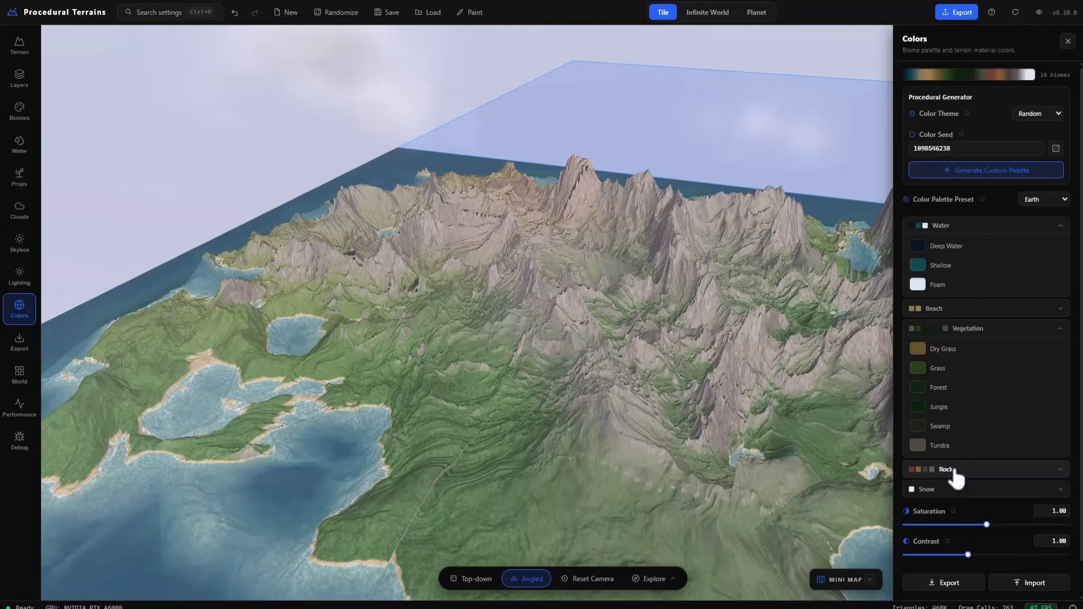
scroll(970, 397, down, 1)
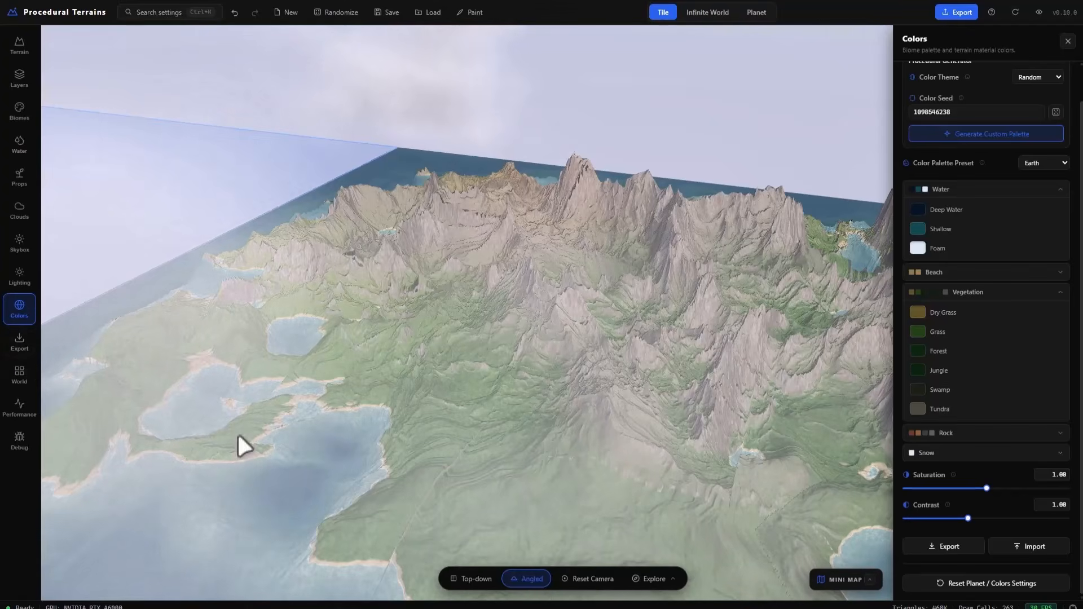
Step: Add three neighbouring tiles around the island from the top-down view
click(474, 579)
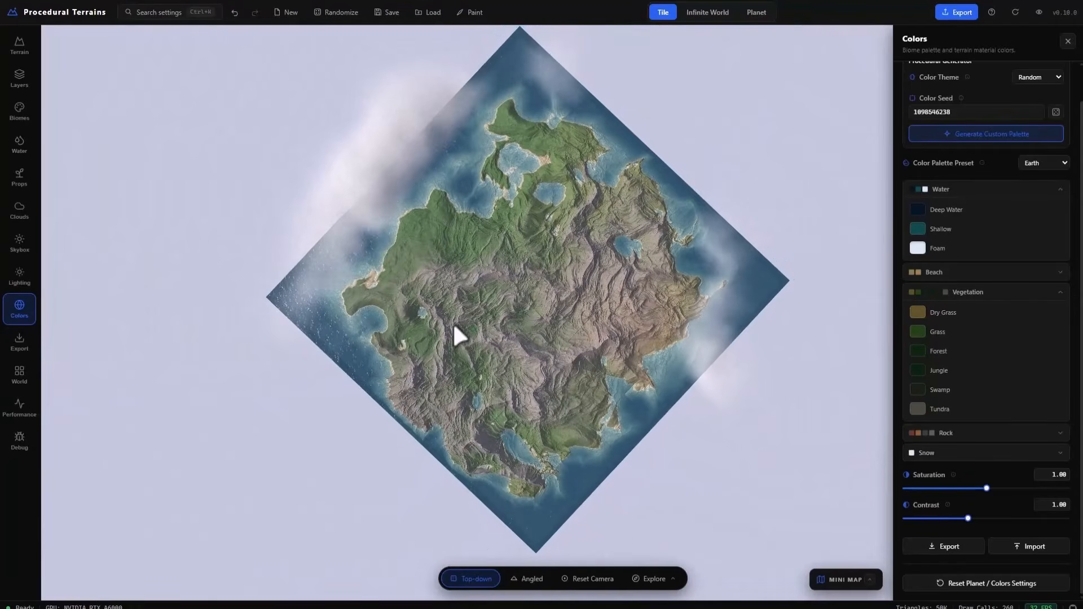
scroll(650, 171, down, 5)
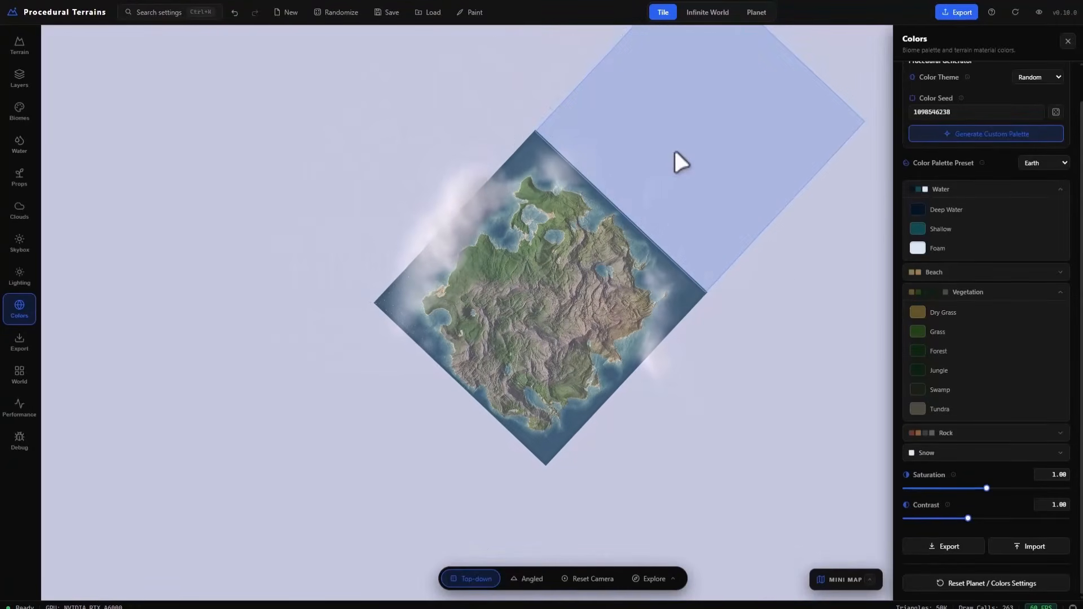
click(676, 152)
click(786, 339)
click(608, 474)
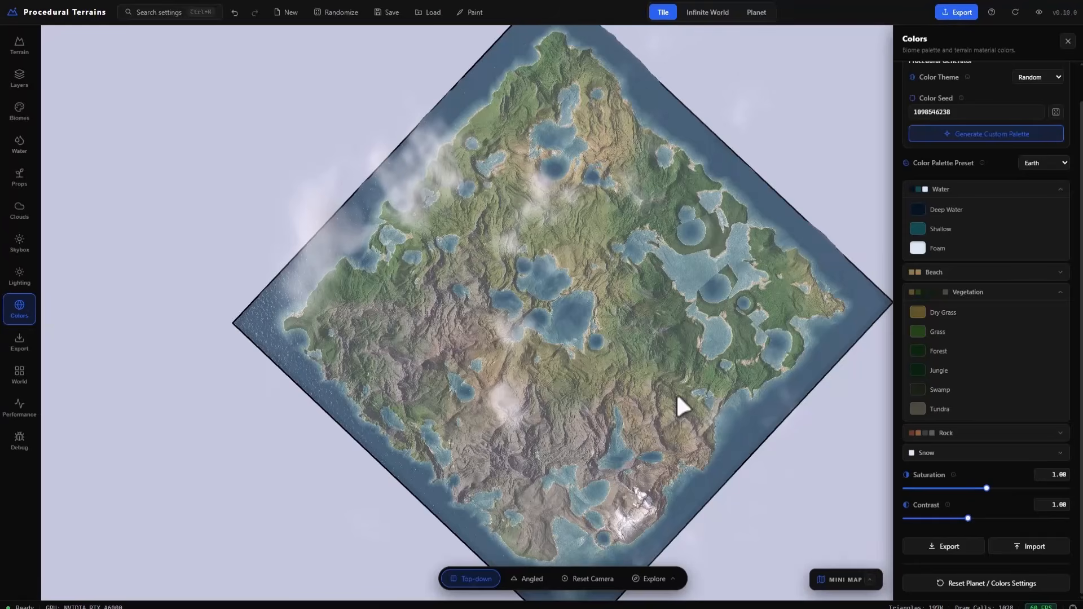
Step: Undo the addition of the three neighbouring tiles
key(ctrl+z)
key(ctrl+z)
key(ctrl+z)
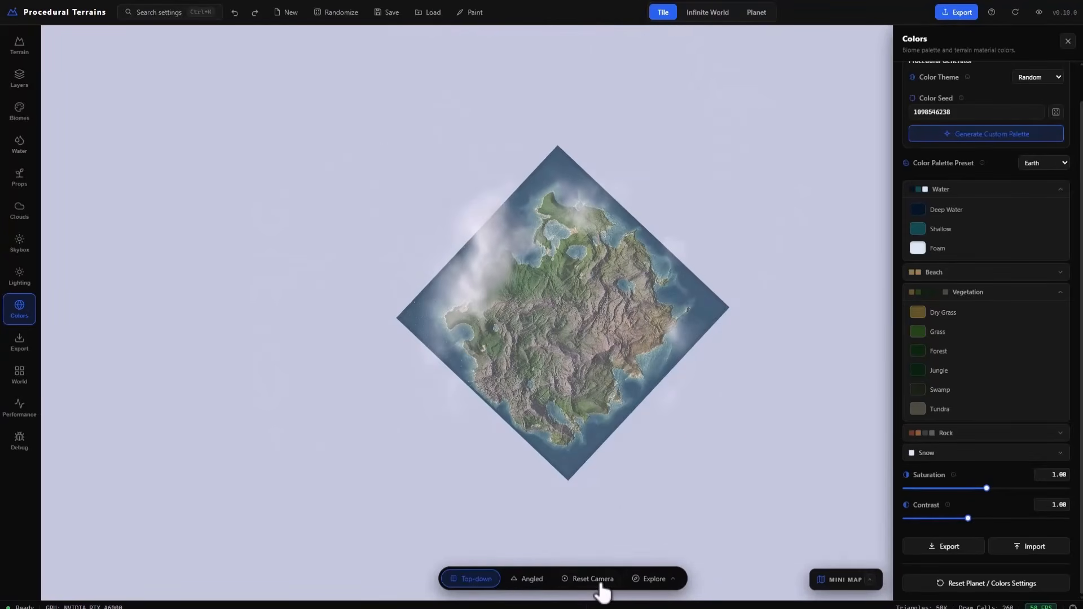
Step: Reset the camera, return to the angled view and explore the terrain on foot in Player mode
click(601, 584)
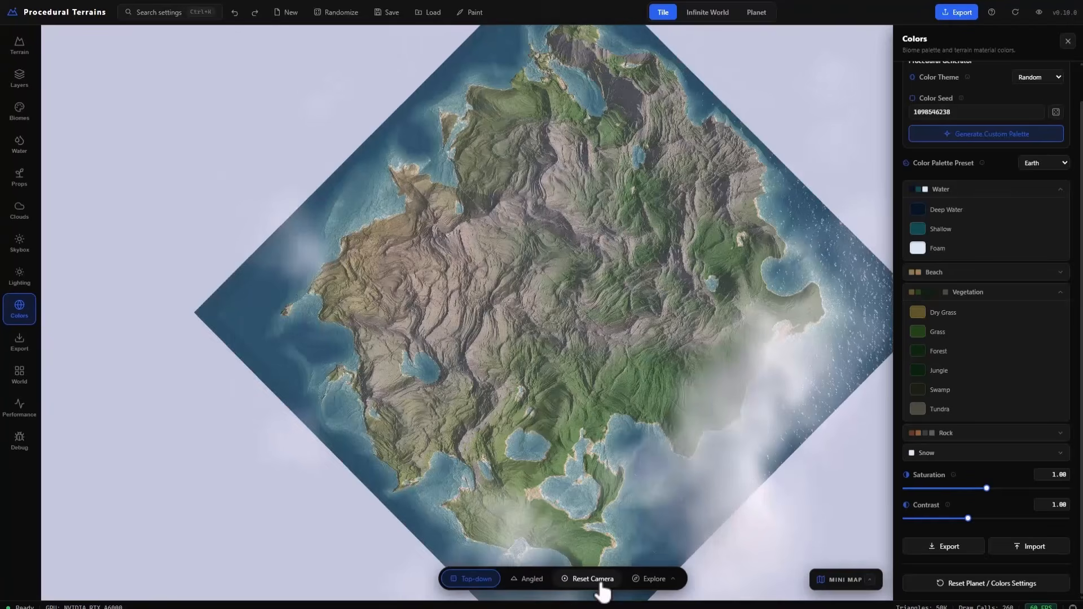
click(529, 581)
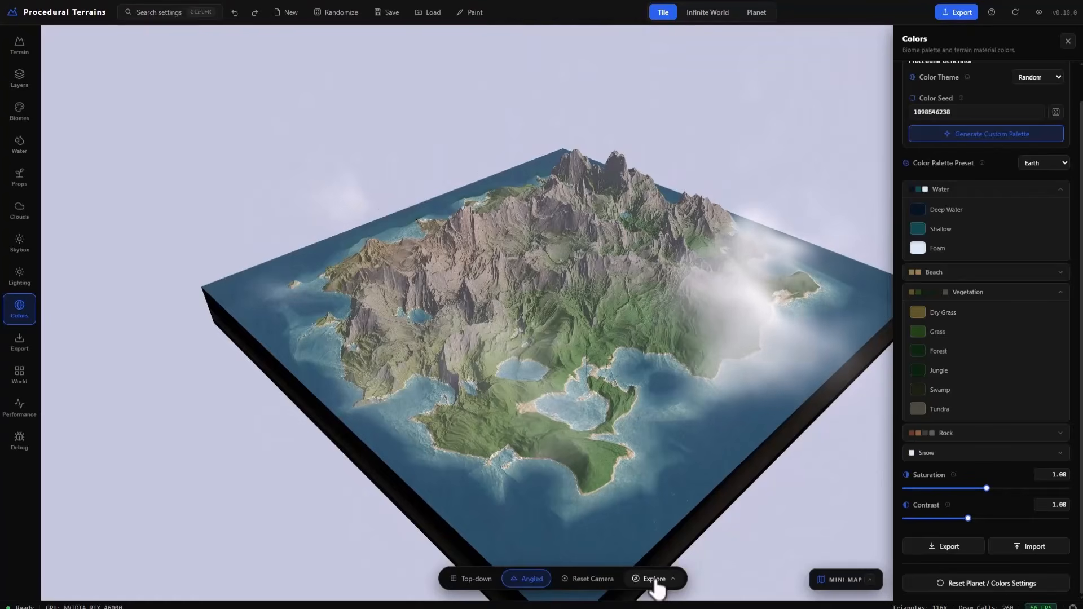
click(654, 580)
click(649, 549)
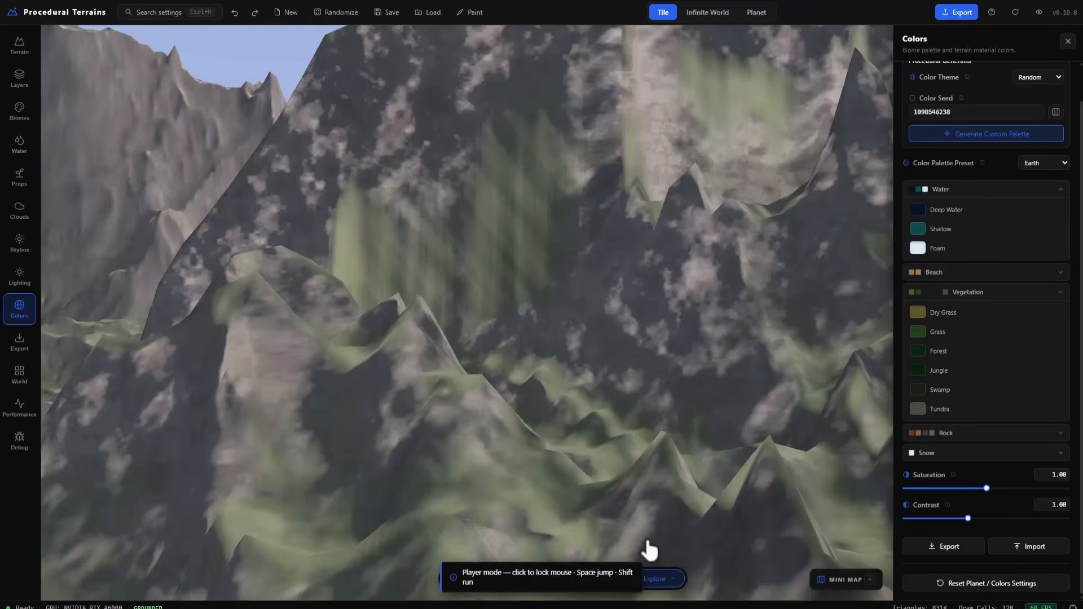
click(563, 363)
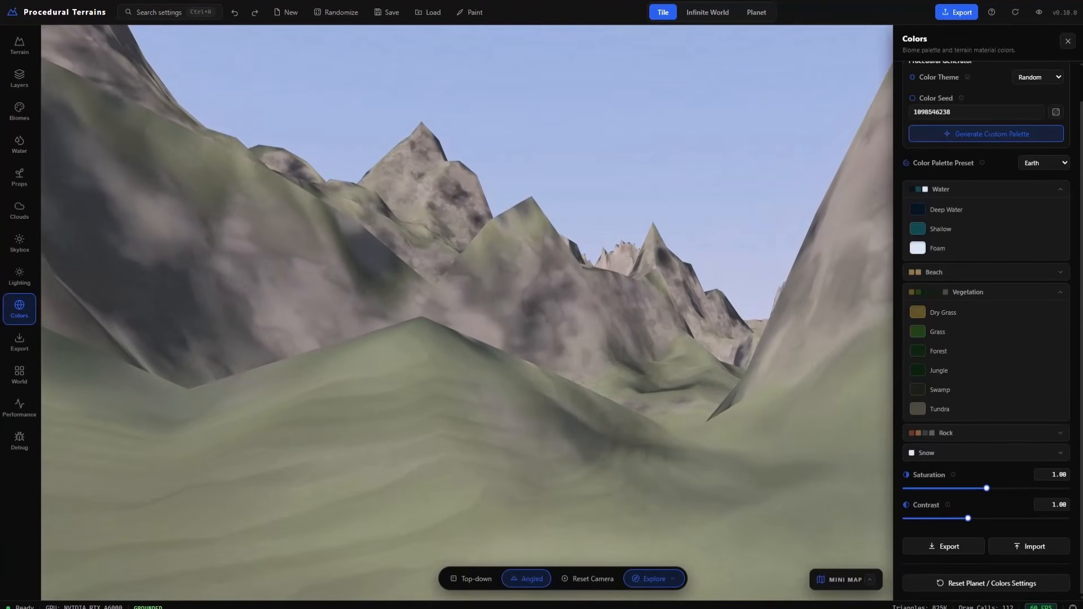
Step: Fly over the terrain in Plane mode, and exit back to the angled view
click(665, 583)
click(654, 556)
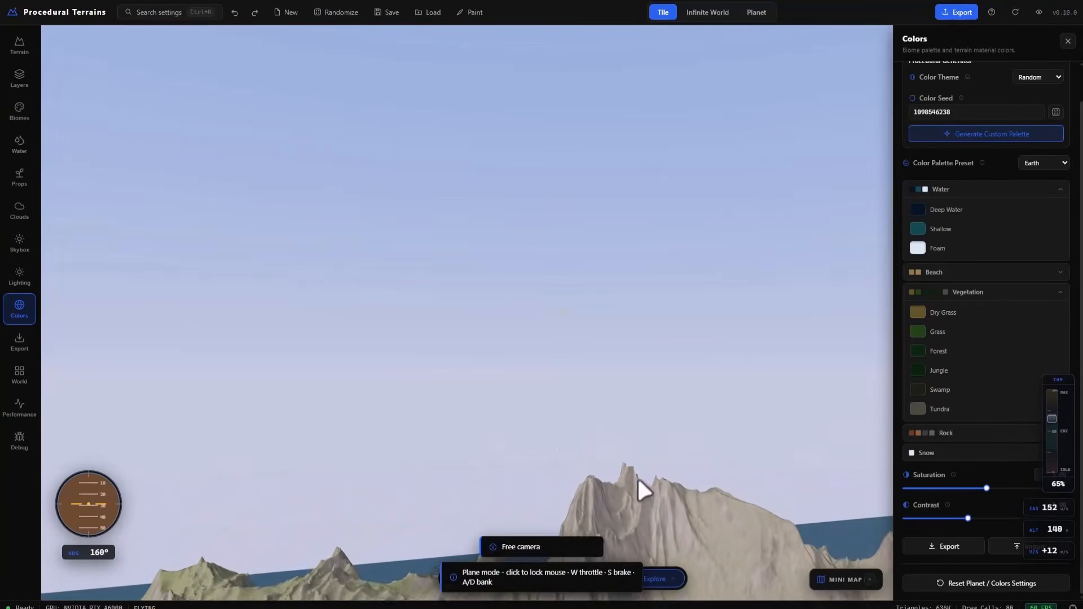
click(521, 464)
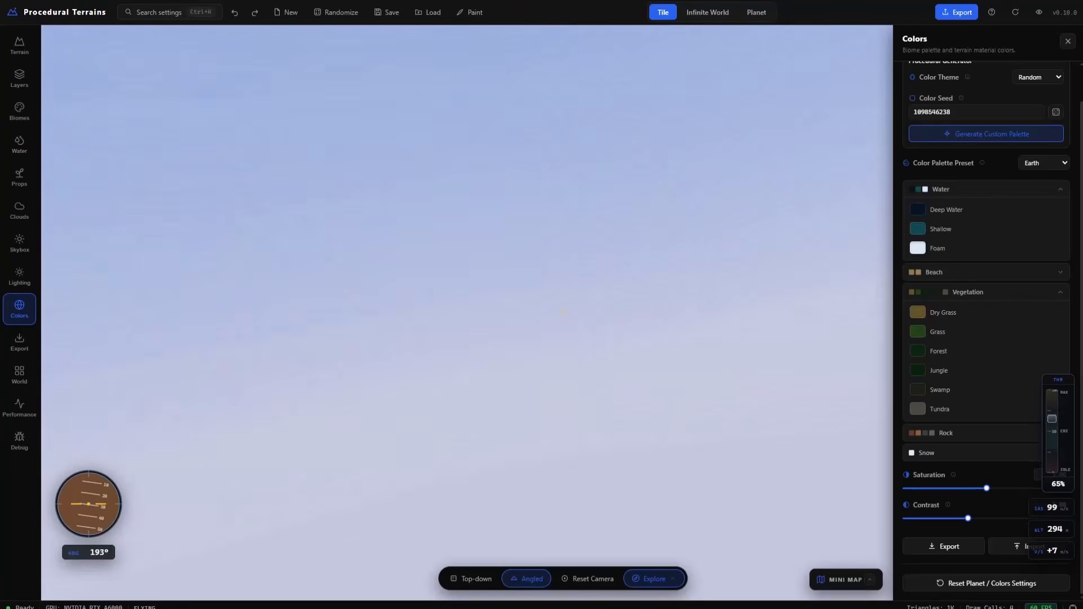
key(Escape)
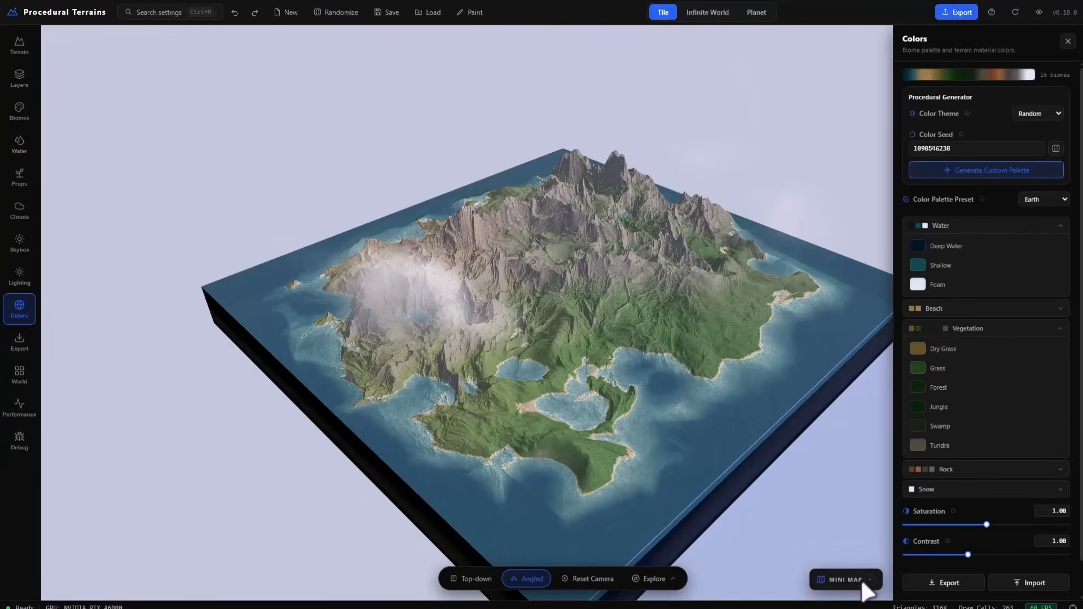
Step: Open the mini map at Large size and view its Height Map, Biome Map and Noise Map overlays
click(872, 582)
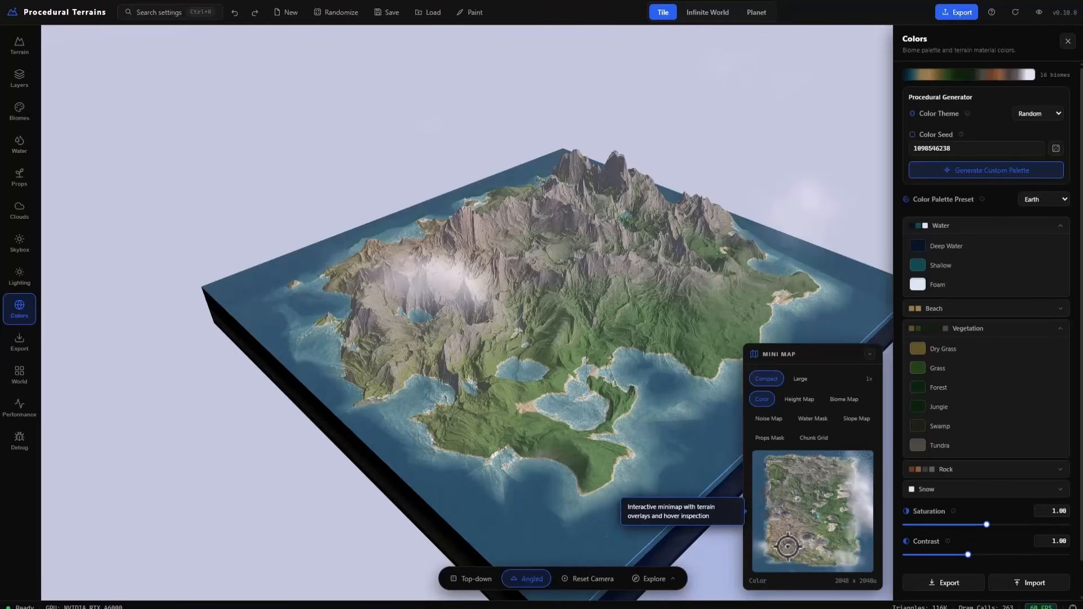
click(802, 379)
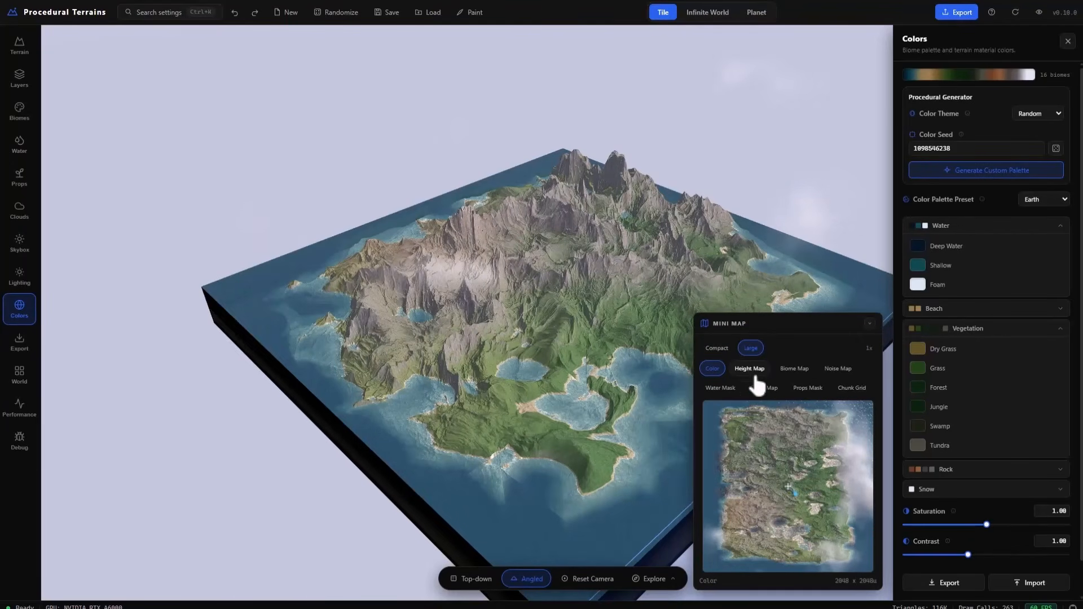
click(751, 370)
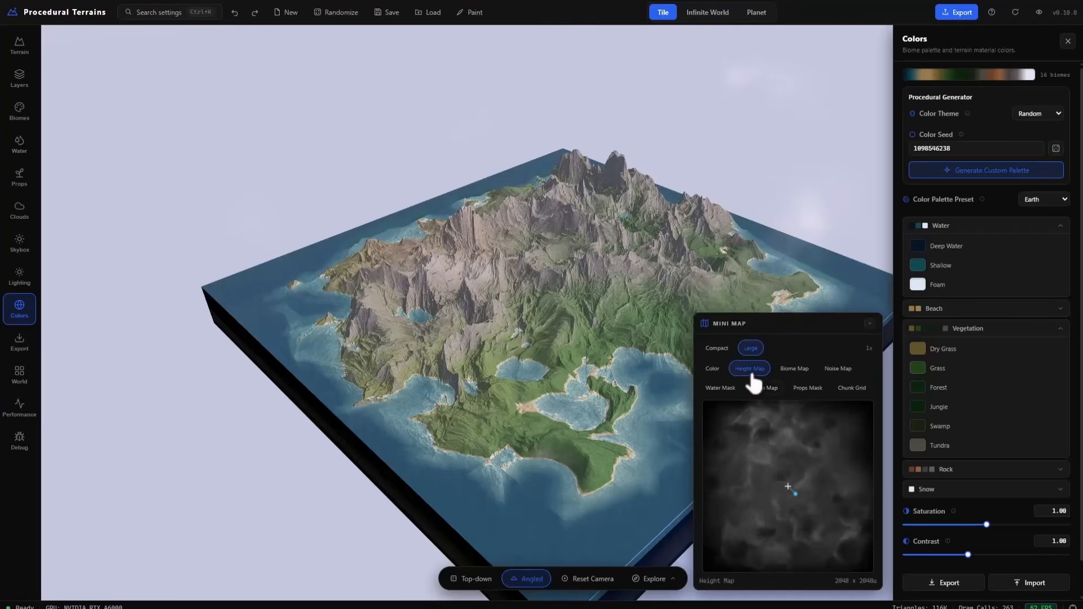
click(789, 373)
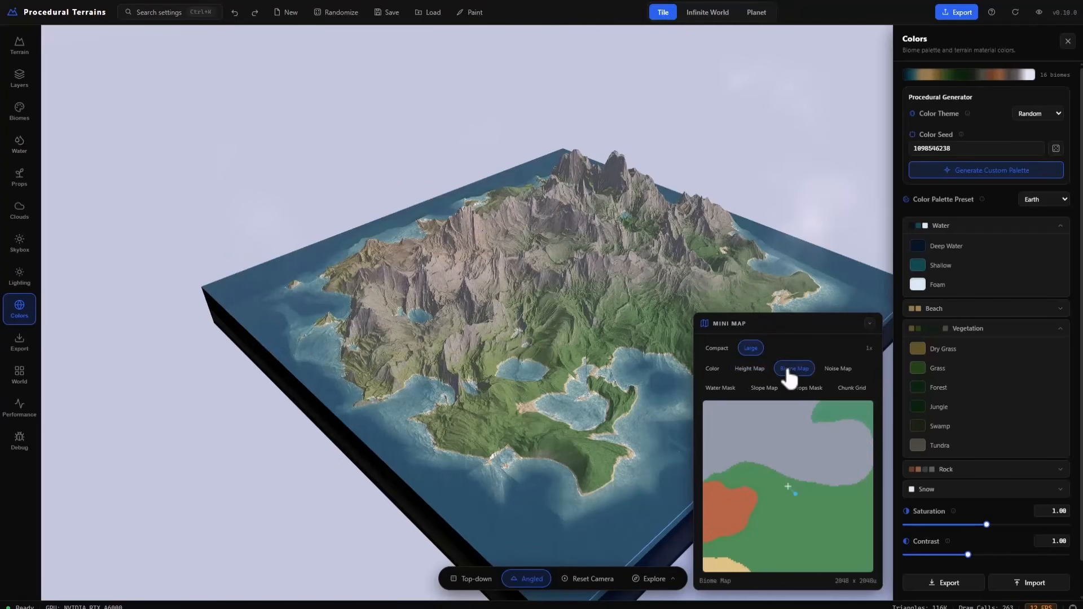
click(838, 369)
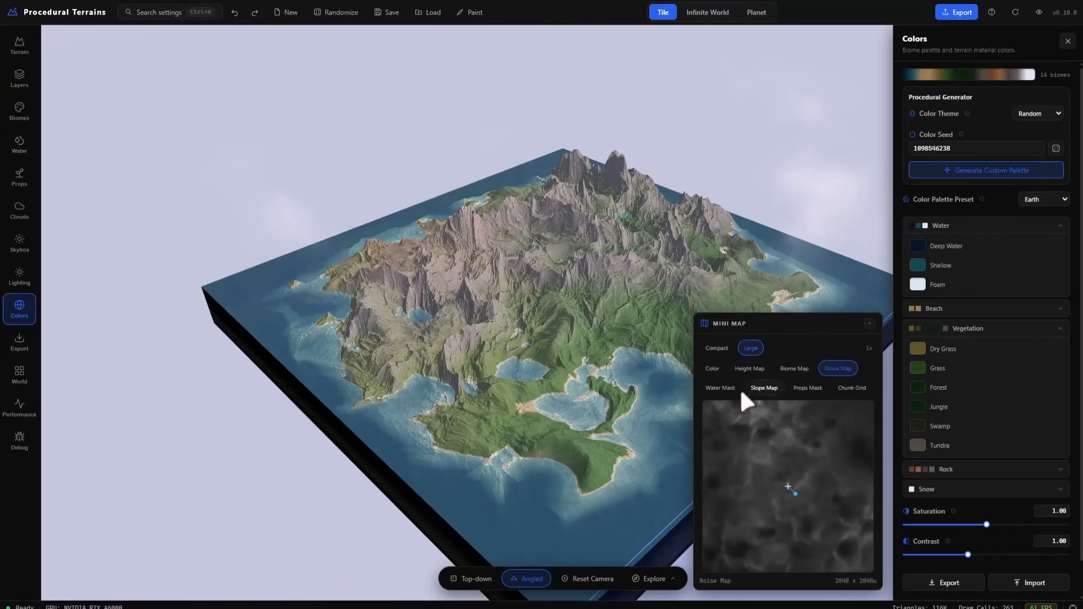
Step: View the mini map's Water Mask, Slope Map, Props Mask and Chunk Grid overlays, and collapse it
click(723, 391)
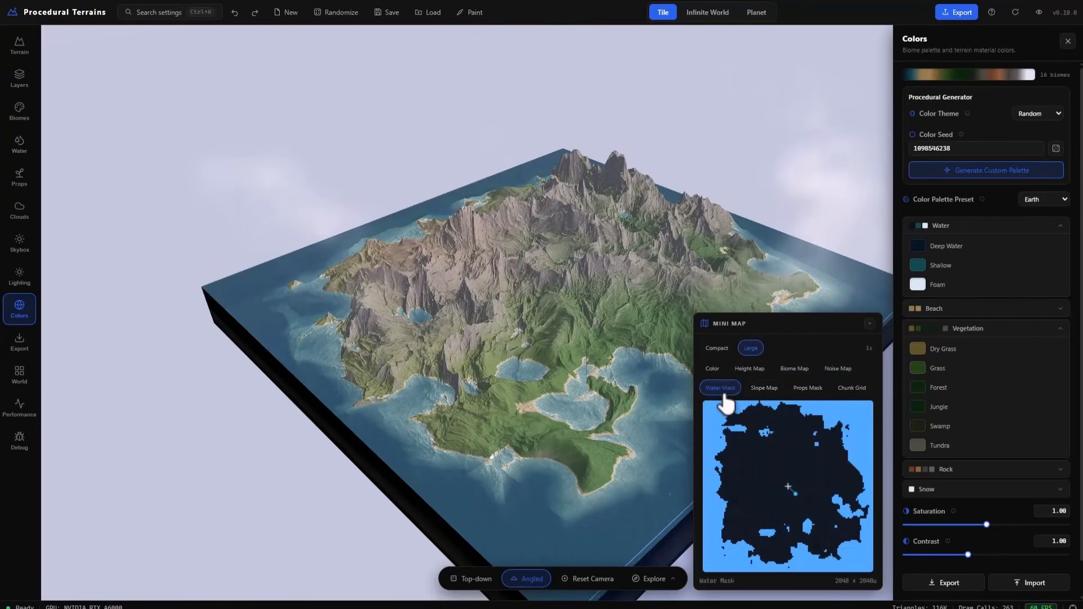
click(762, 390)
click(809, 392)
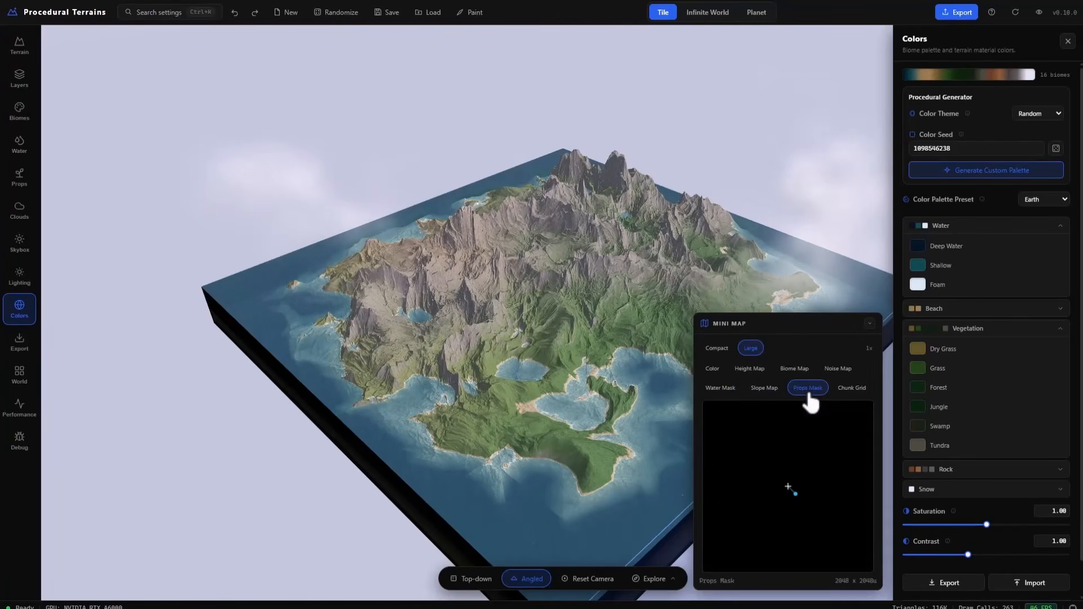
click(849, 391)
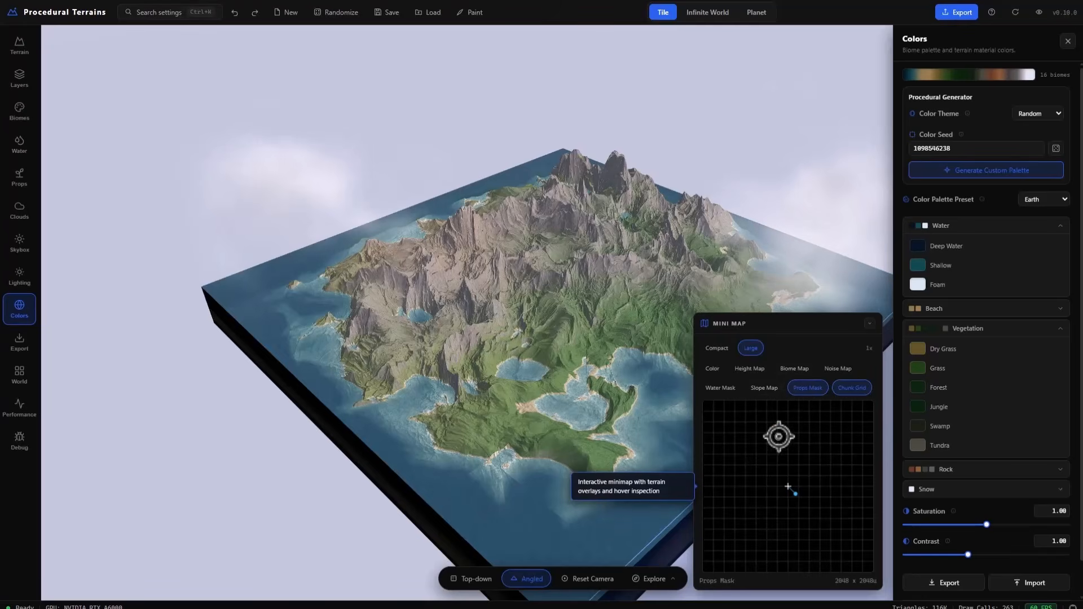
click(869, 325)
Step: Enable the water mask, depth map, shoreline mask and foam mask in the terrain export settings
scroll(964, 412, down, 1)
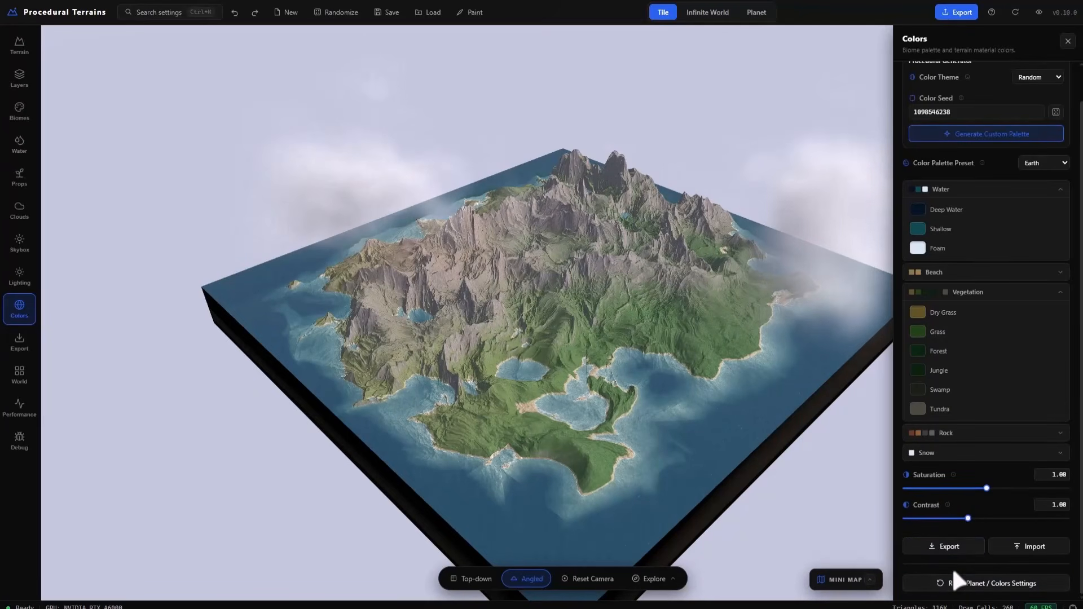
click(17, 353)
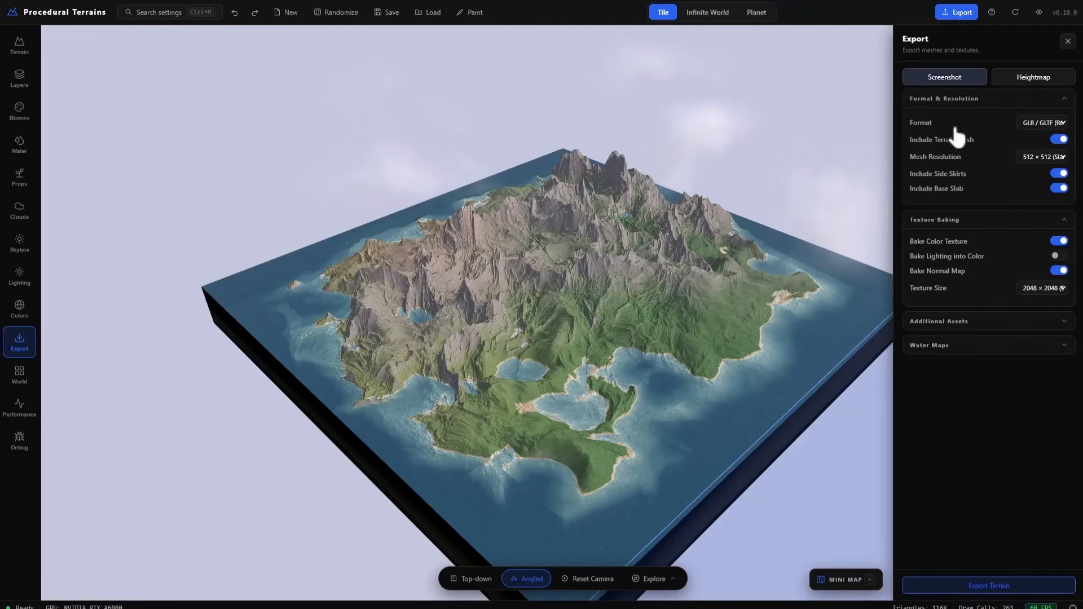
click(954, 346)
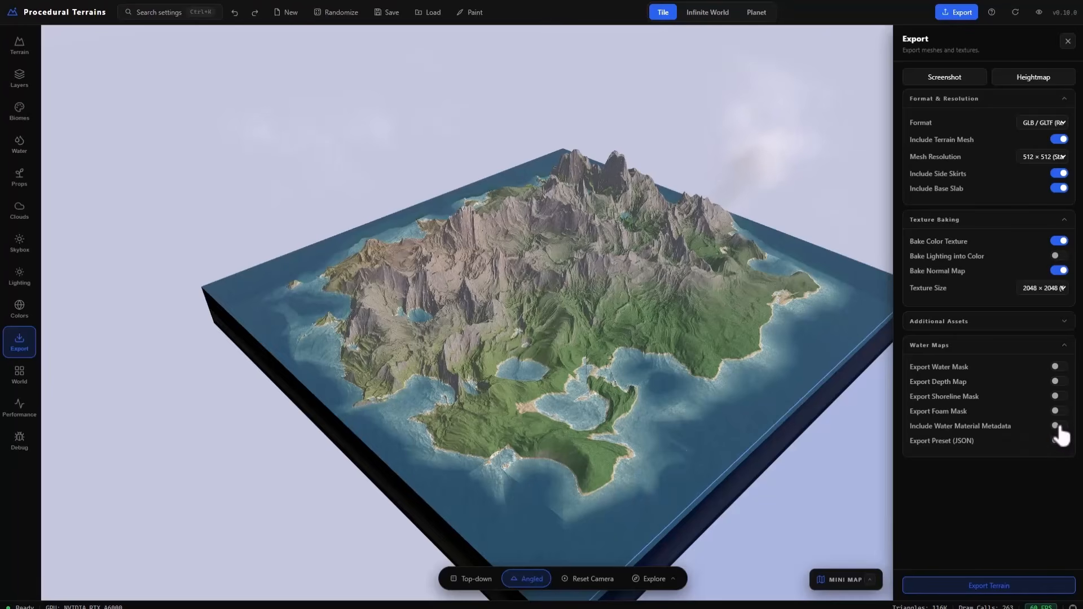
click(1059, 382)
click(1059, 367)
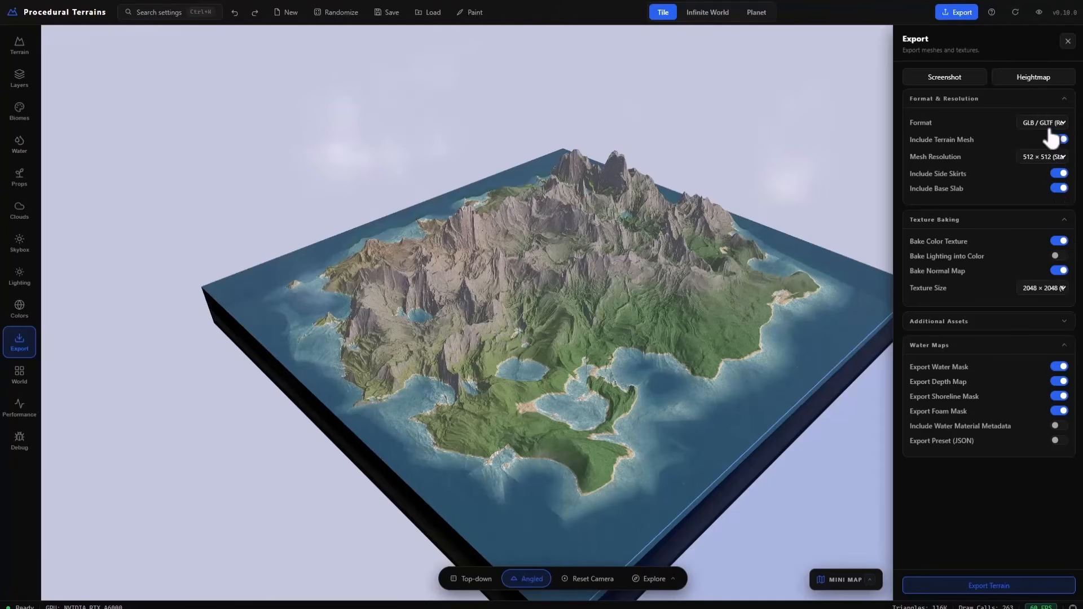
Step: Set the export's mesh resolution to 1024 × 1024, keep the GLB / GLTF format, and toggle the heightmap export
click(1052, 158)
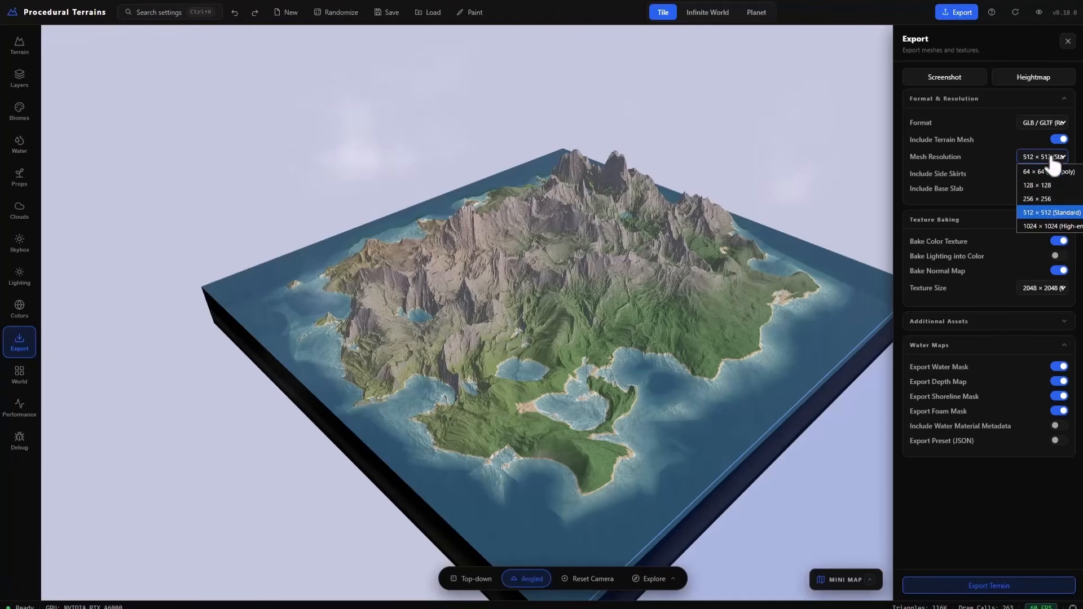
click(1034, 226)
click(1047, 124)
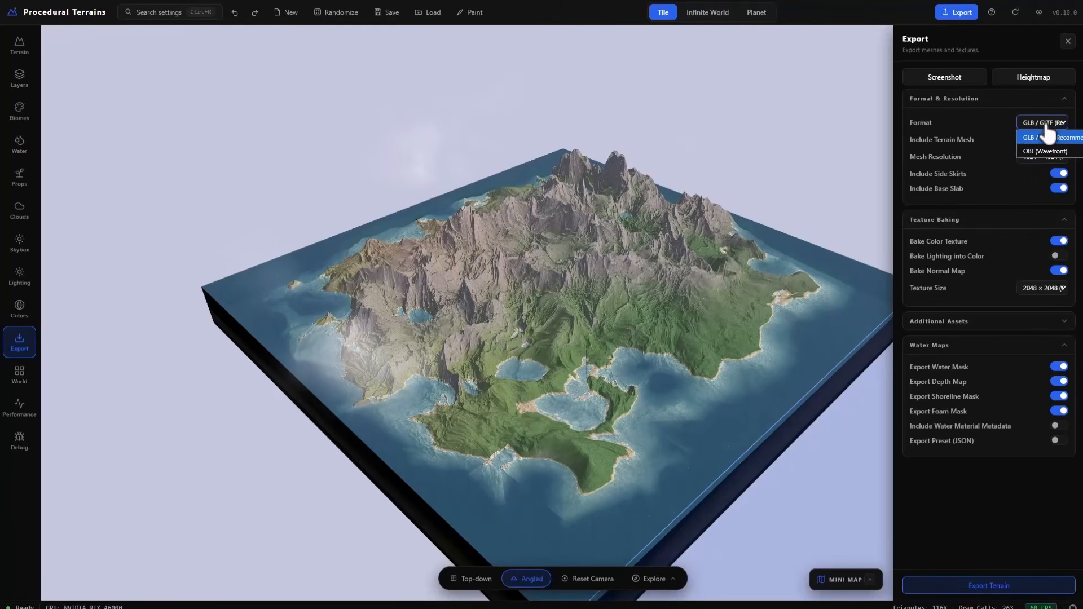
key(Escape)
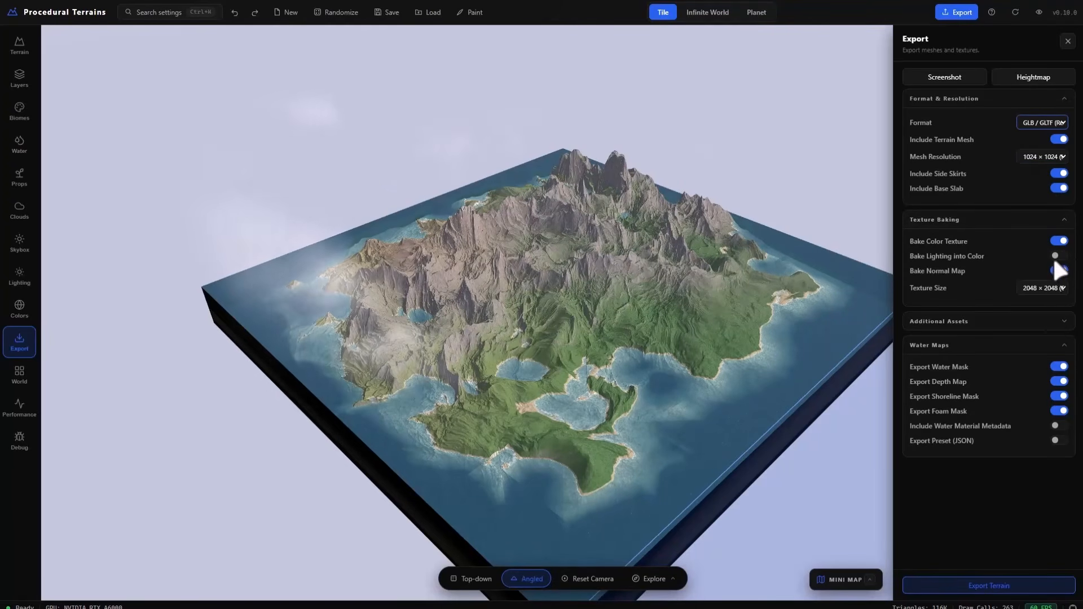
click(1050, 322)
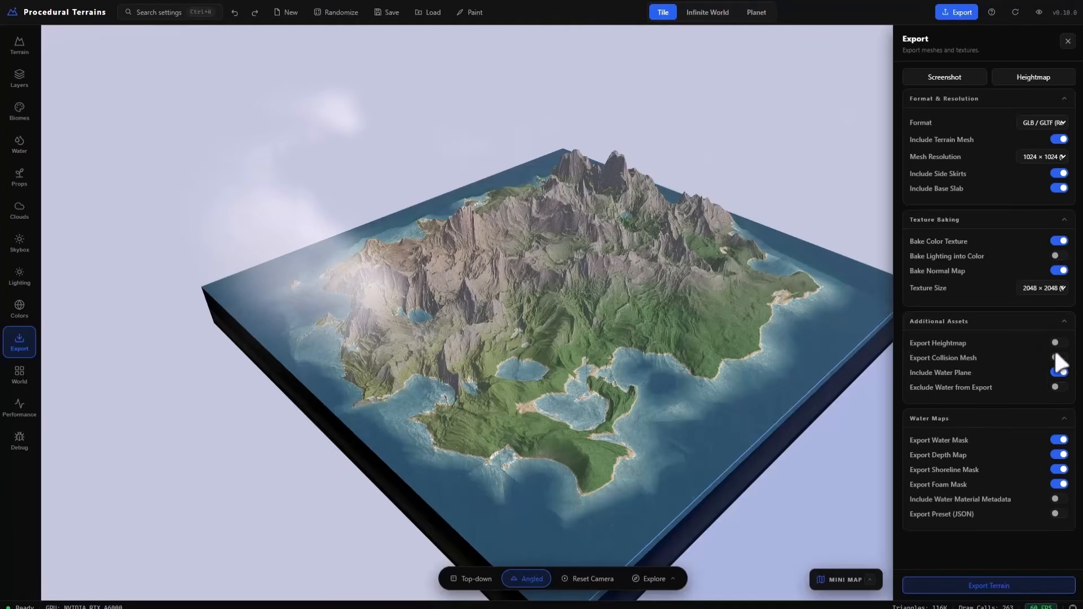
click(1058, 343)
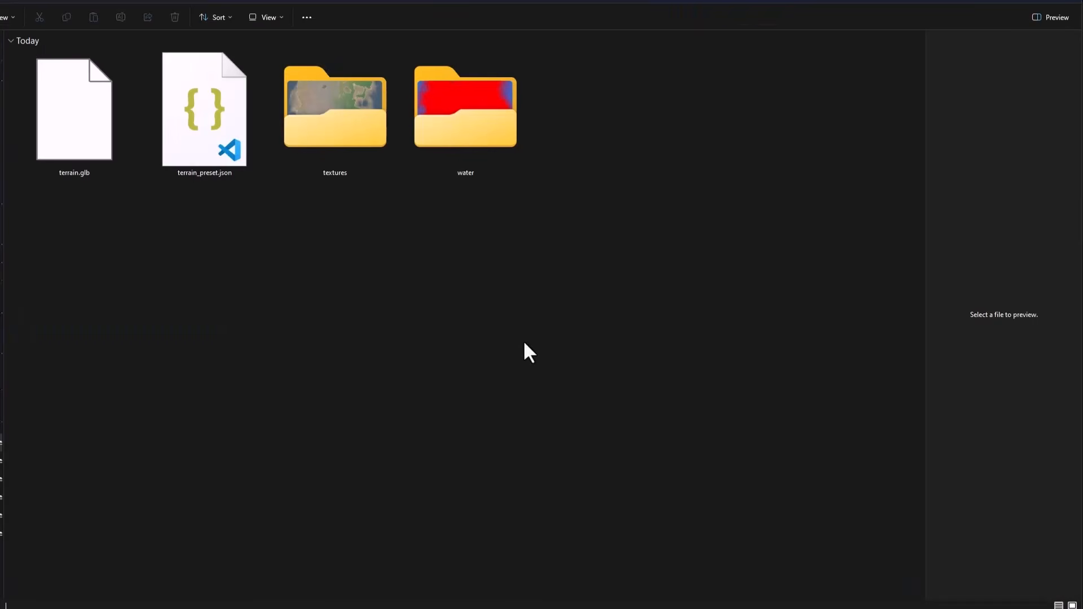
Step: Check the exported terrain.glb and terrain_preset.json files and look through the textures and water folders
click(78, 133)
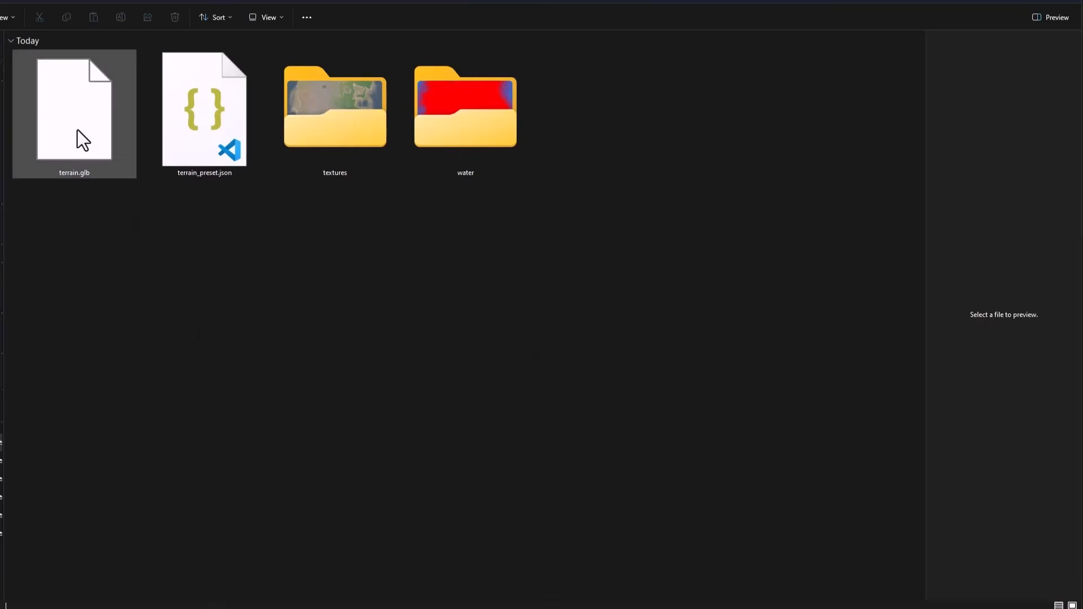
click(187, 127)
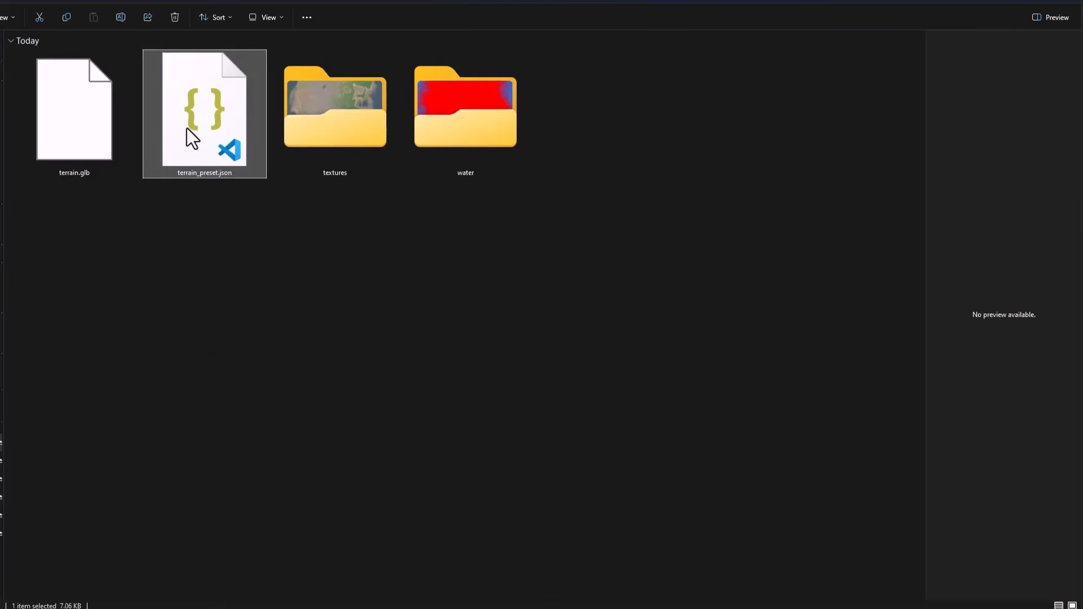
double_click(349, 123)
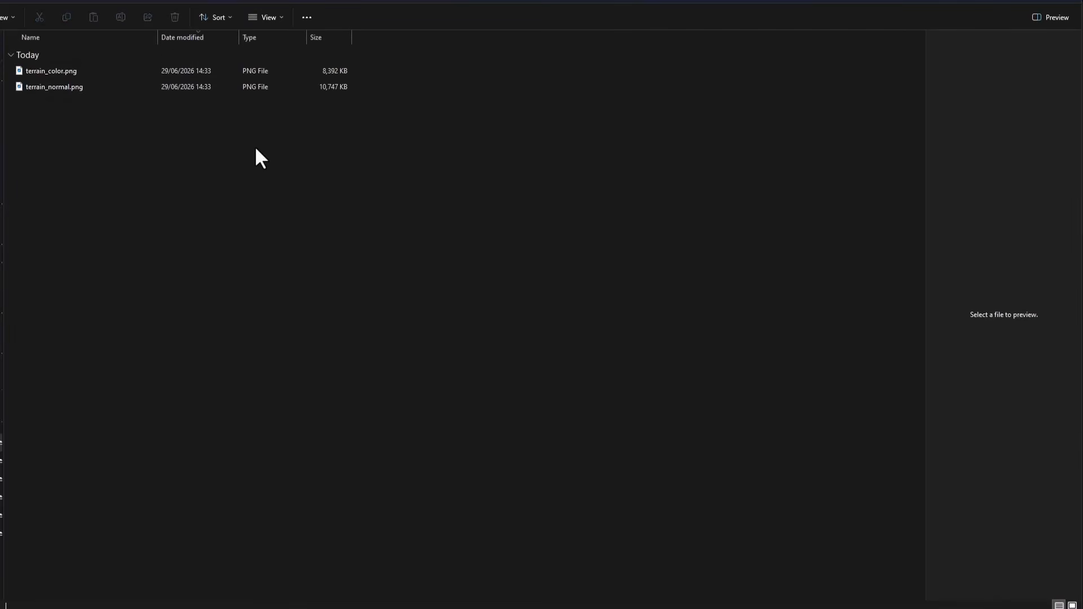
key(alt+Left)
double_click(454, 130)
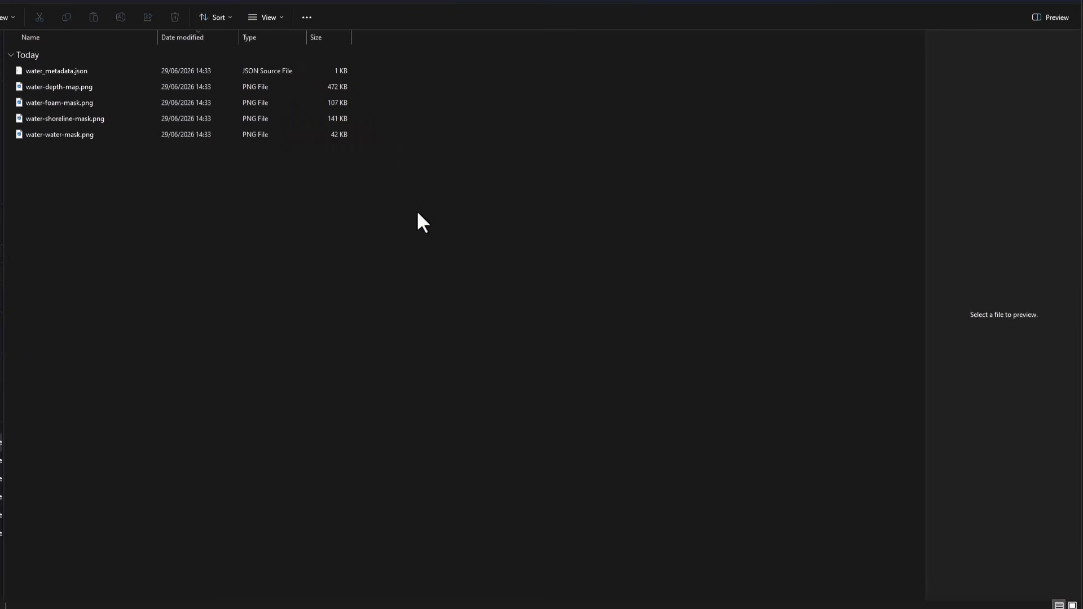
Step: Preview the exported water depth, foam, shoreline and water mask images as large thumbnails, and open the Additional Assets export settings
ctrl+scroll(395, 285, up, 5)
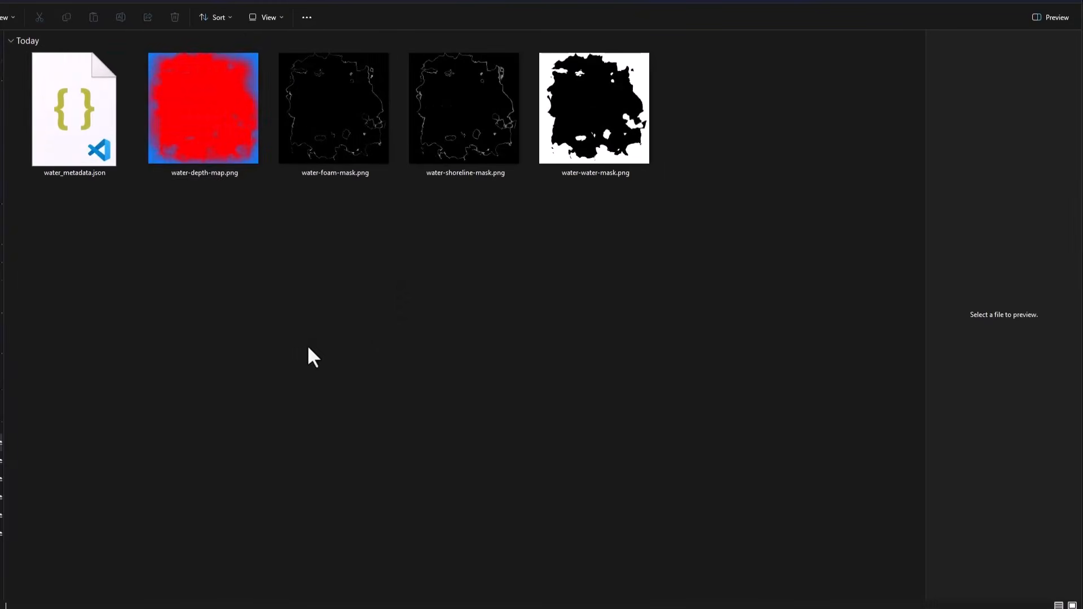
click(167, 121)
click(305, 133)
click(440, 134)
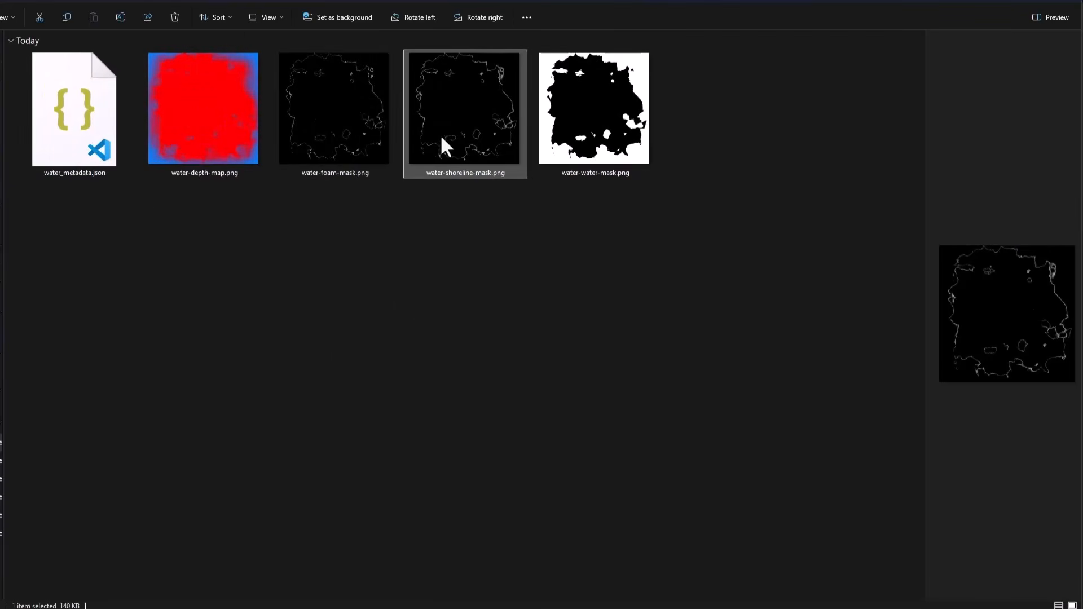
click(578, 140)
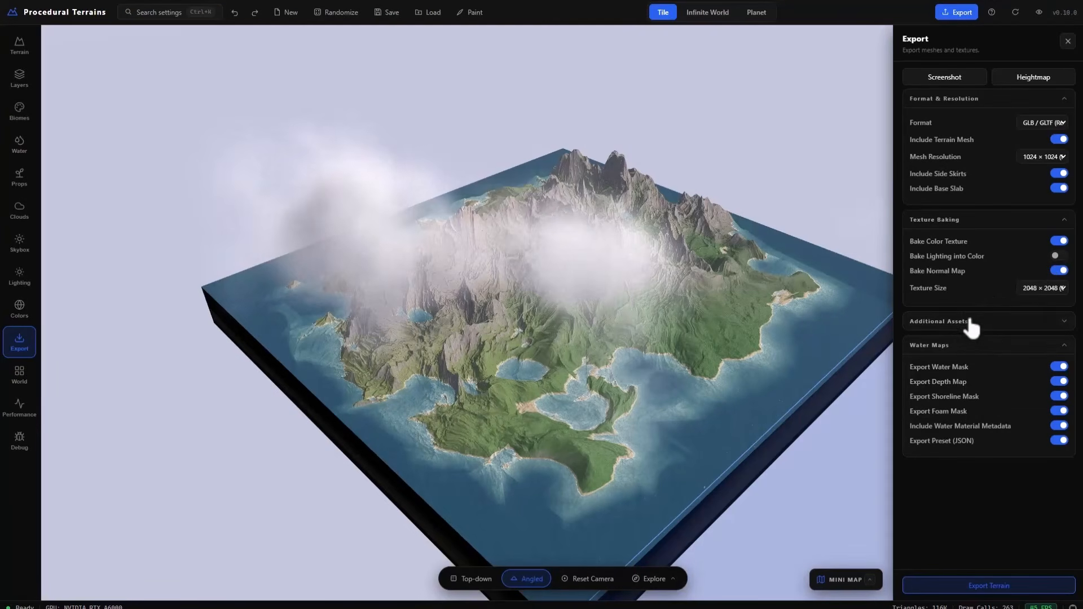
click(987, 325)
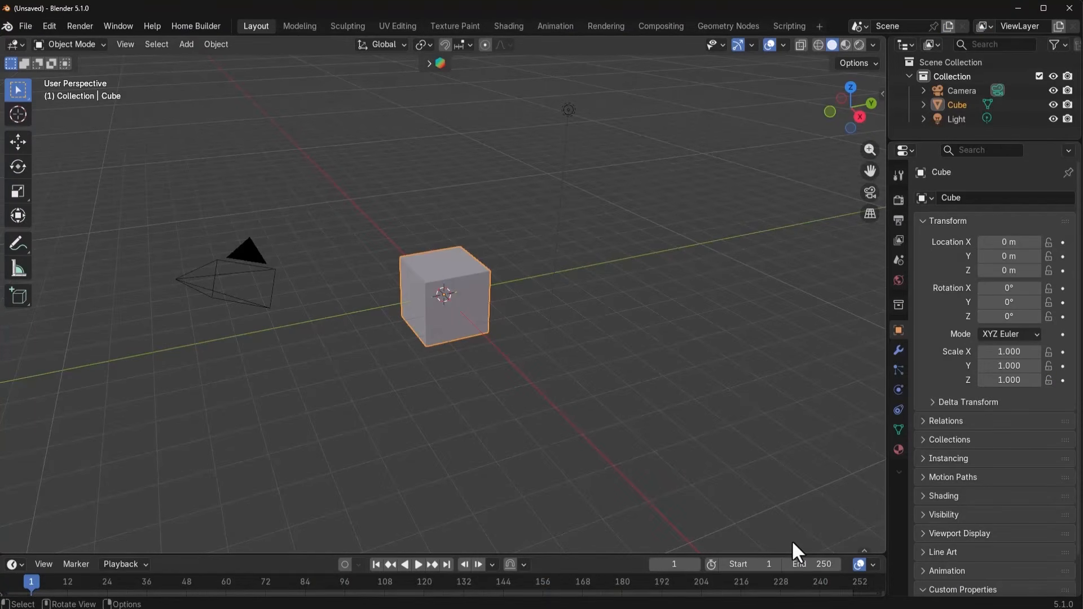
Step: Switch to Blender and import the exported terrain.glb from its folder as glTF 2.0
drag(529, 40, 196, 225)
key(alt+Left)
mouse_move(11, 373)
mouse_down()
mouse_move(145, 283)
mouse_move(543, 150)
mouse_move(605, 160)
mouse_up()
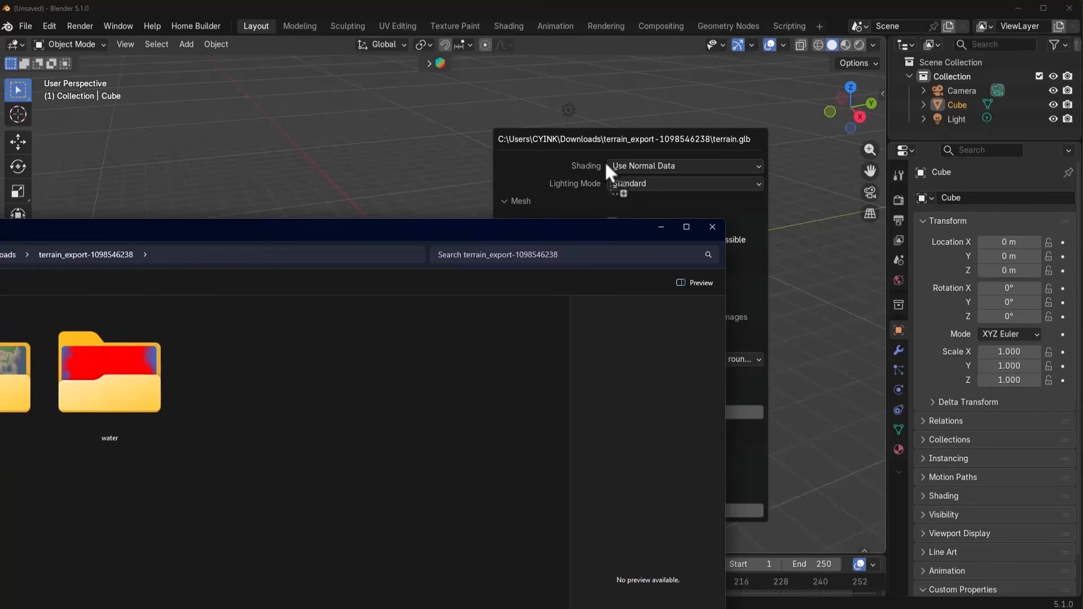
click(660, 227)
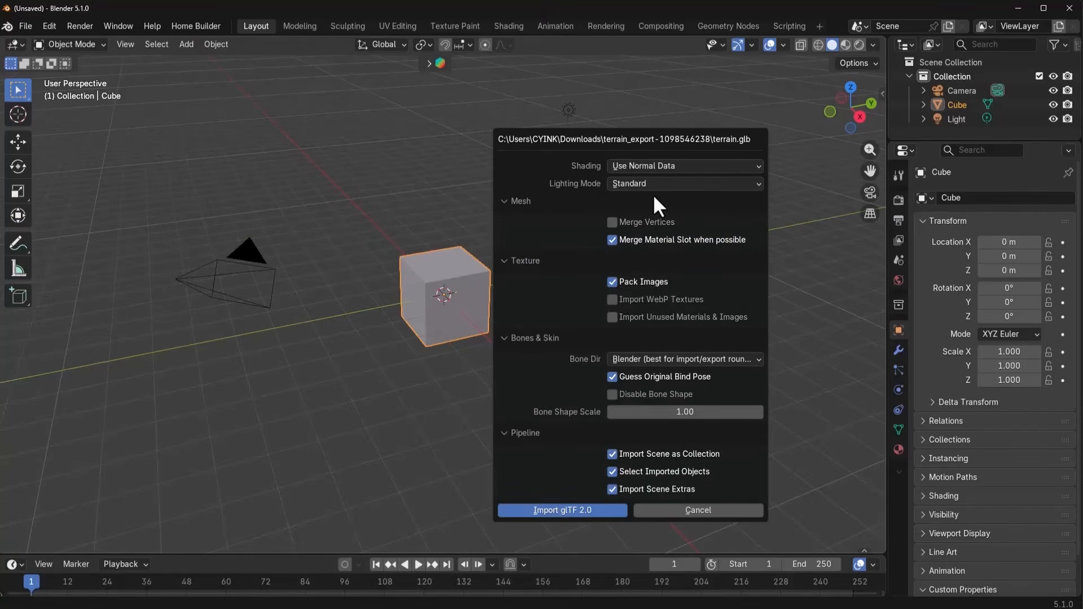
click(654, 221)
key(Return)
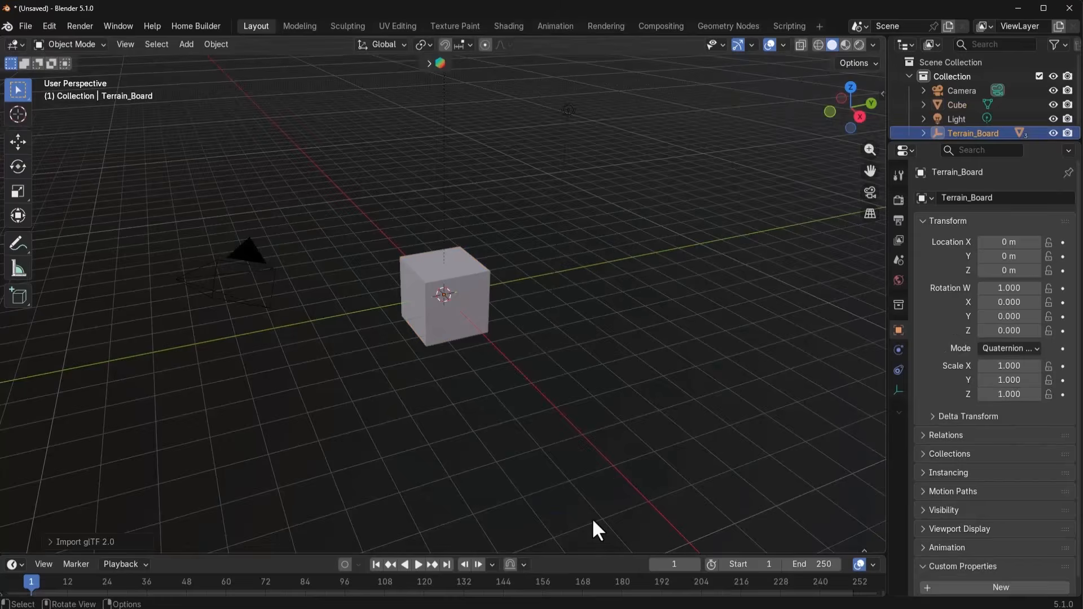
Step: Delete the default cube and frame the imported Terrain_Board in the viewport
click(479, 293)
key(Delete)
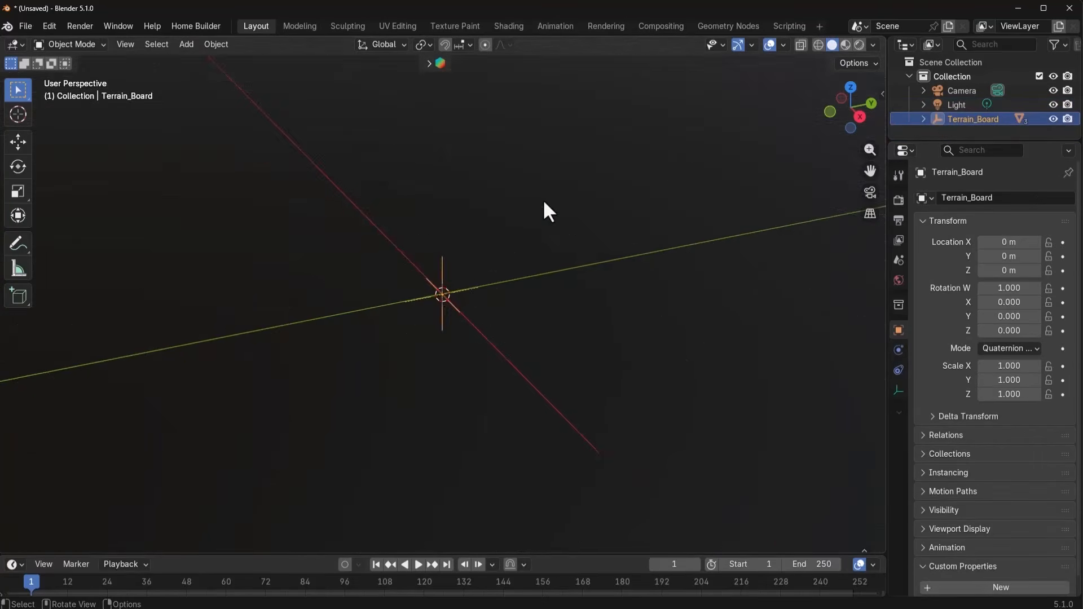
key(KP_0)
key(KP_0)
key(KP_Decimal)
scroll(567, 210, down, 15)
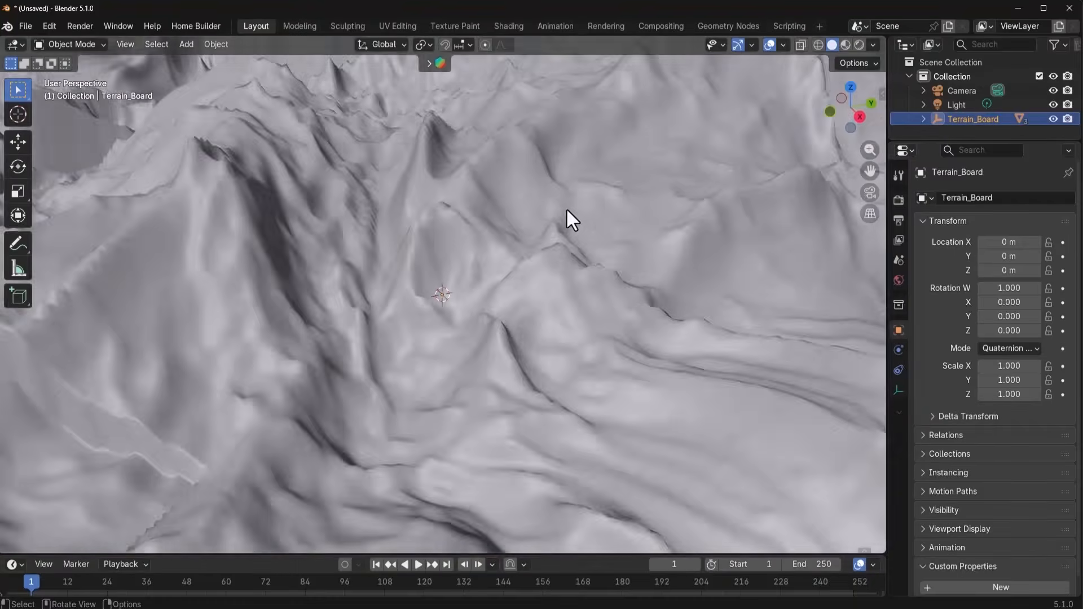
middle_drag(567, 210, 696, 345)
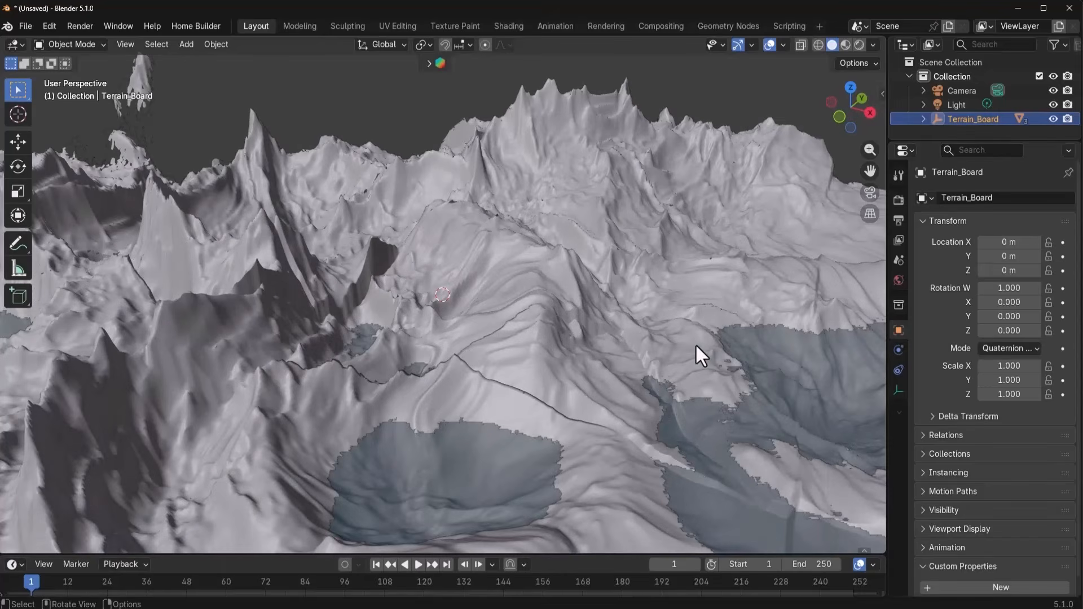
Step: Set the viewport's clip end distance to 10000 m for viewing the whole terrain
key(n)
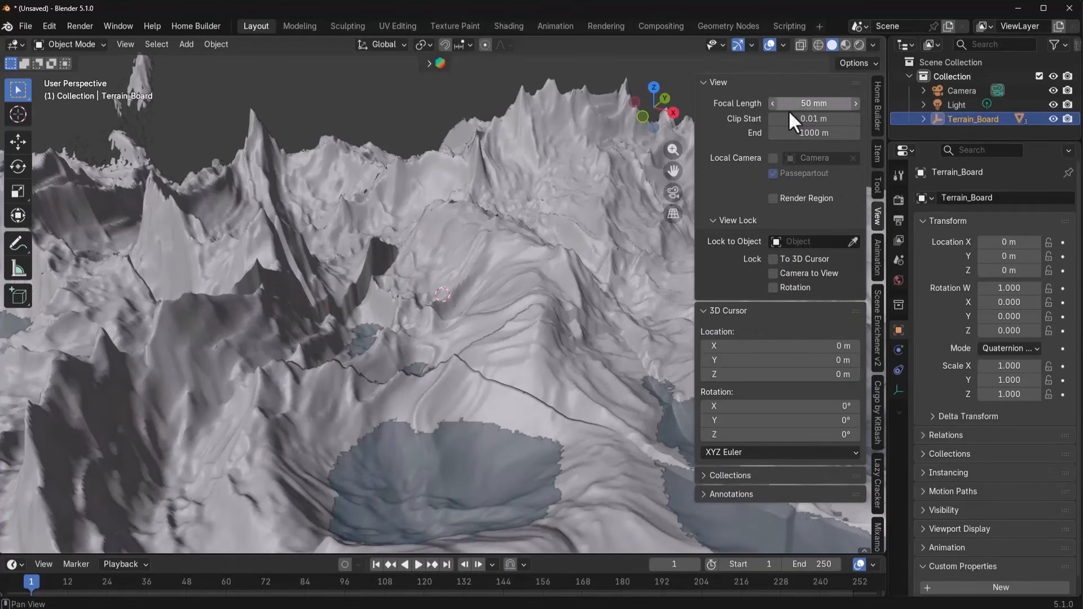
click(812, 118)
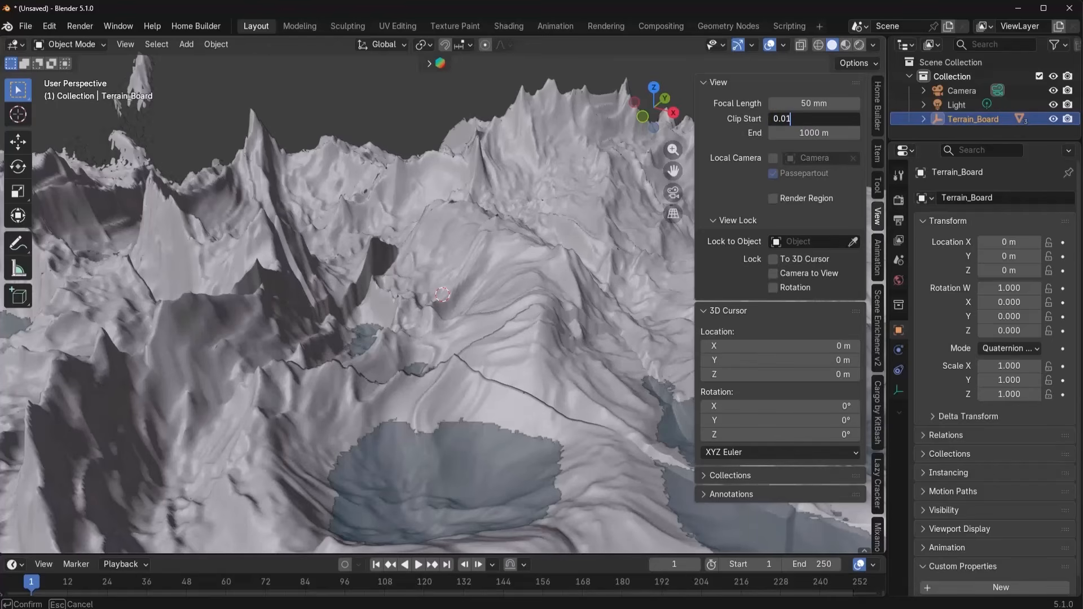
key(Tab)
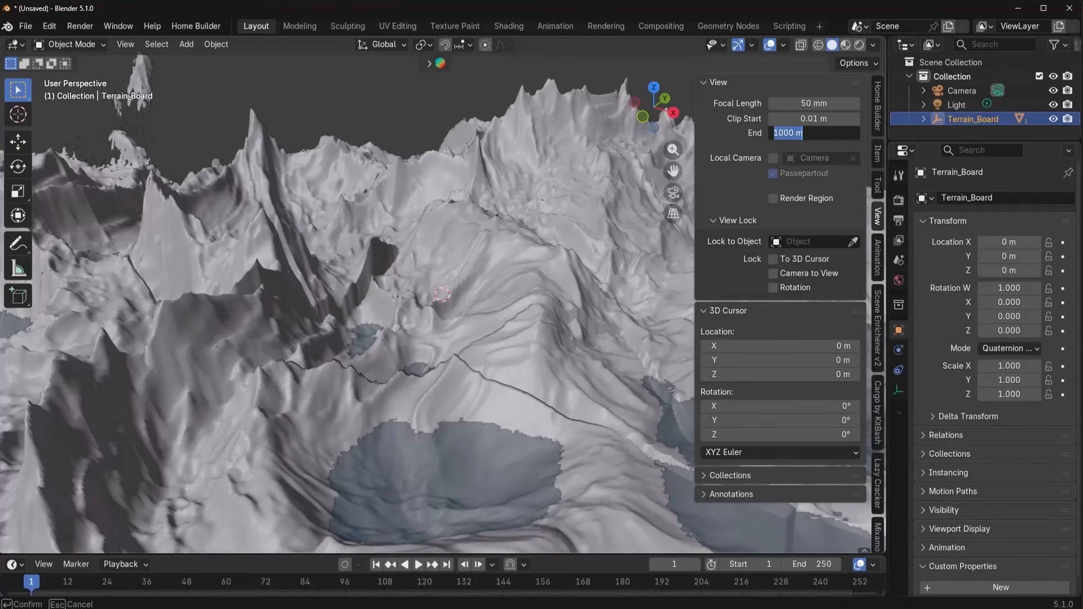
text(10000)
key(Return)
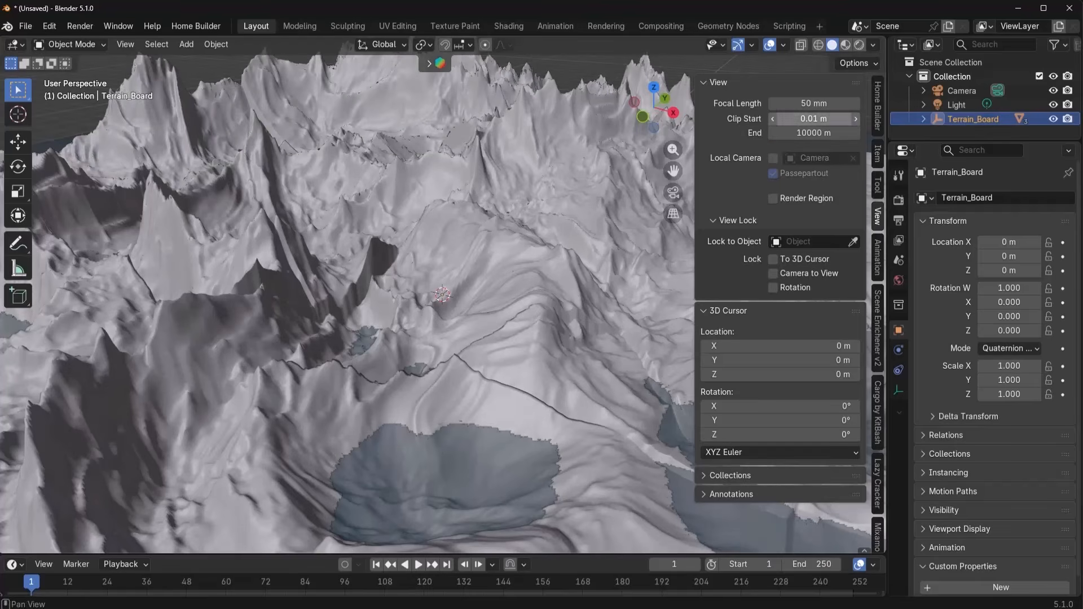
scroll(498, 340, down, 2)
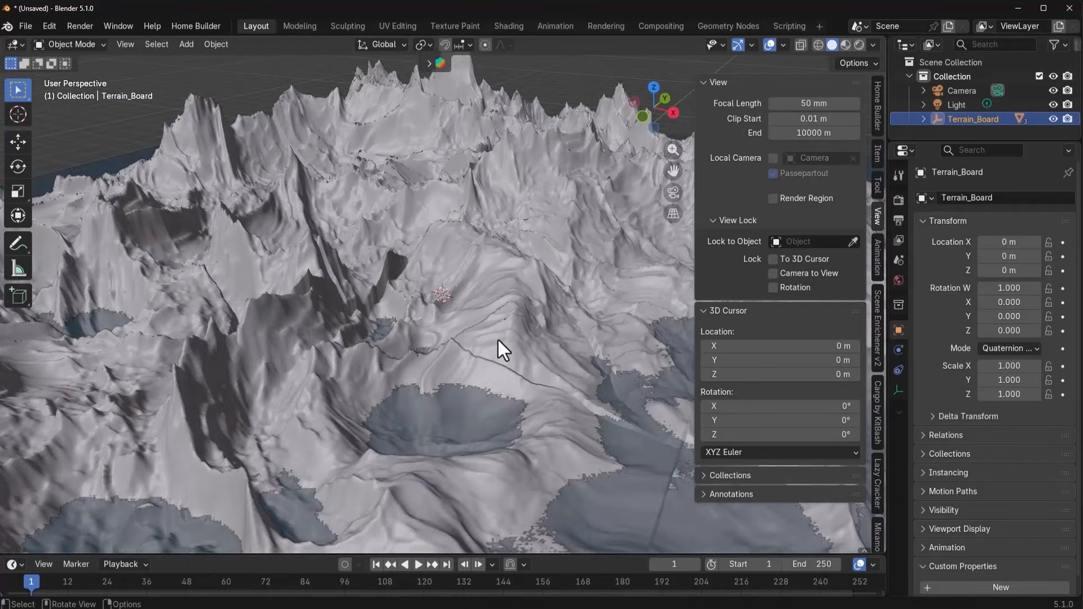
middle_drag(499, 340, 479, 361)
scroll(440, 375, down, 6)
scroll(442, 376, up, 8)
Step: Scale down the imported Terrain_Board object
click(956, 108)
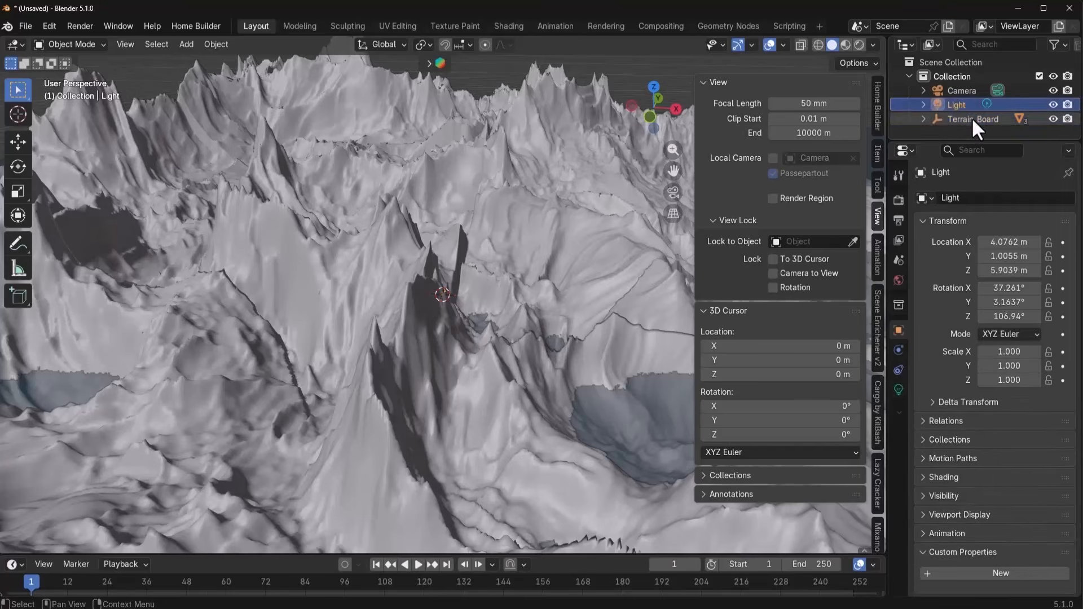
click(972, 117)
scroll(502, 339, down, 4)
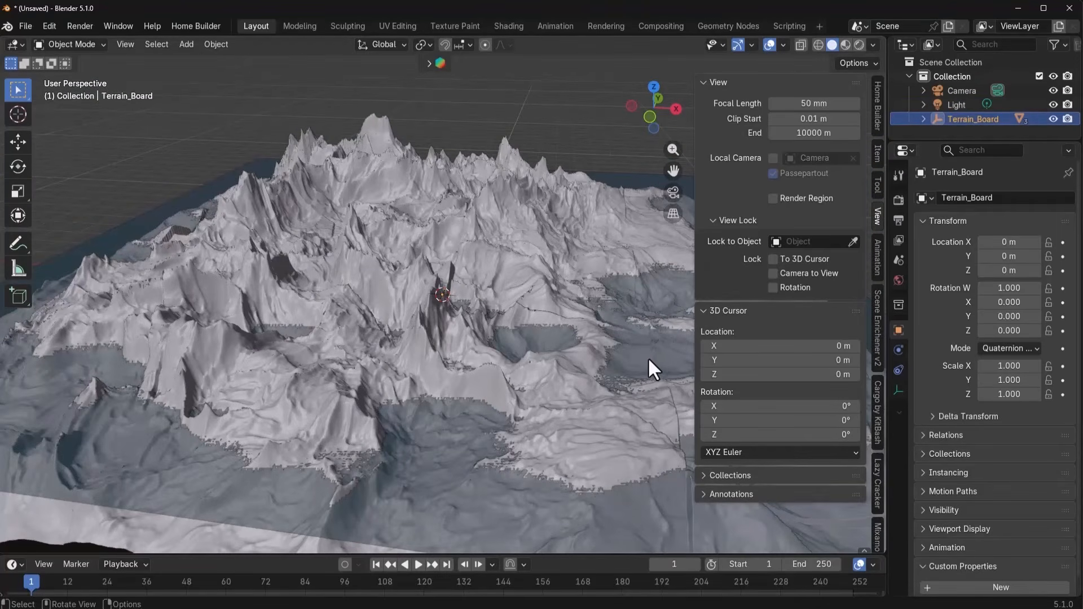
key(s)
click(458, 330)
middle_drag(464, 367, 493, 351)
click(558, 462)
Step: Examine the textured terrain's mountains, grassland and lakes under the sun light in the rendered view
scroll(463, 350, up, 5)
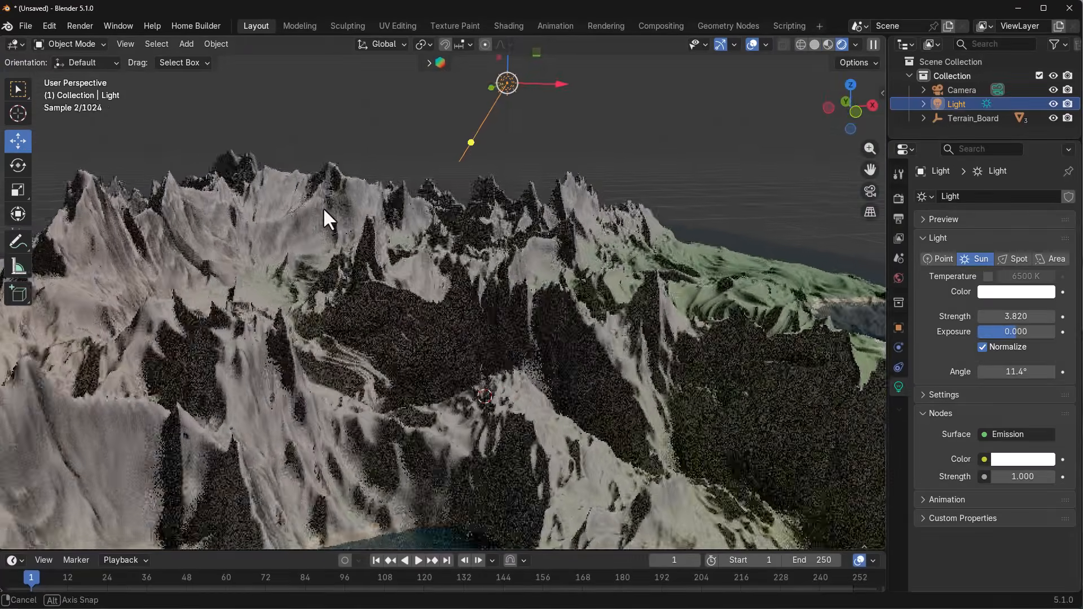
middle_drag(323, 208, 266, 204)
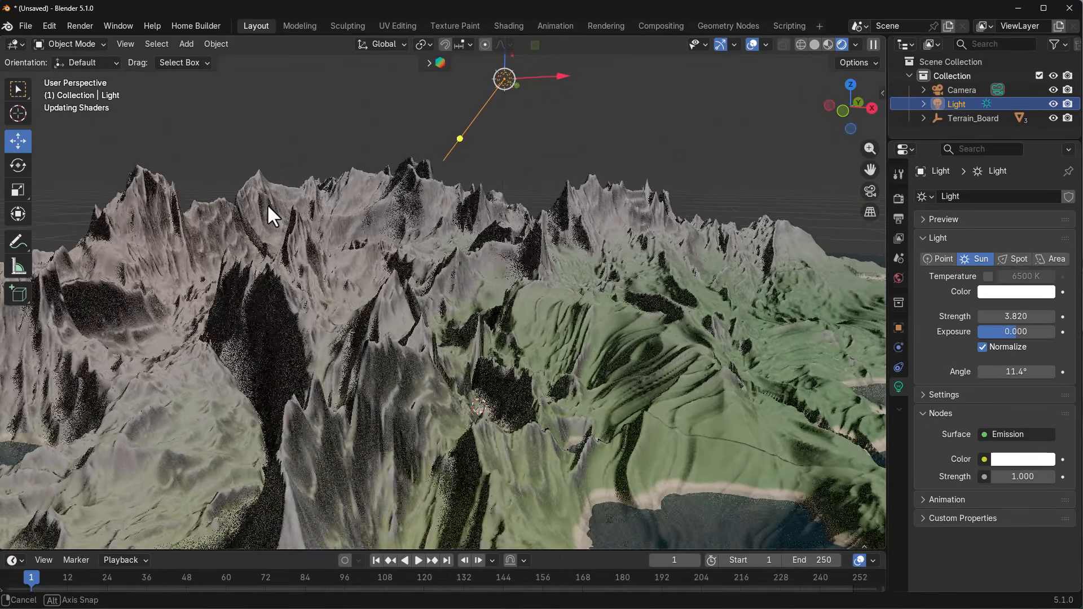
middle_drag(600, 273, 517, 292)
middle_drag(599, 320, 599, 292)
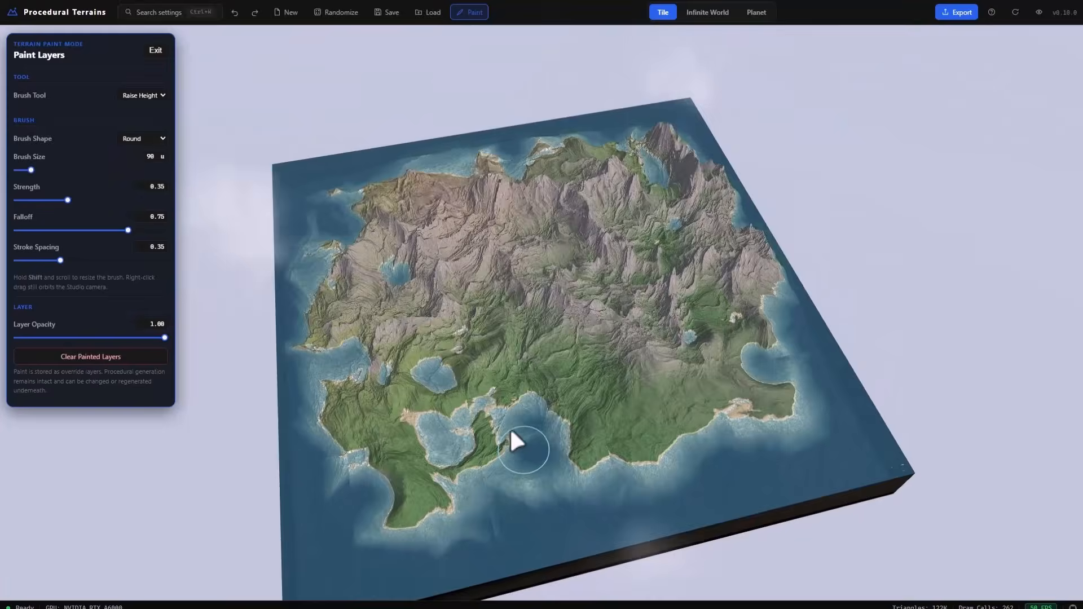
Step: Switch to Procedural Terrains and raise land along the tile's coasts and bays with the round Raise Height brush, size 90, strength 0.35
right_drag(510, 431, 519, 437)
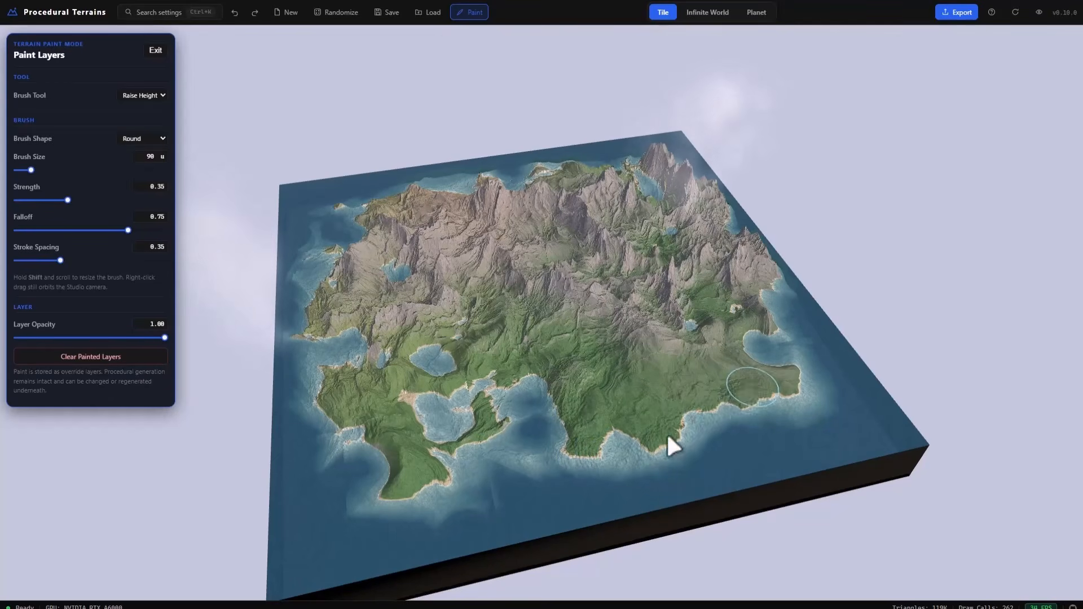
drag(668, 437, 530, 436)
mouse_move(516, 398)
mouse_down()
mouse_move(454, 436)
mouse_move(443, 398)
mouse_move(326, 464)
mouse_move(345, 499)
mouse_move(342, 483)
mouse_up()
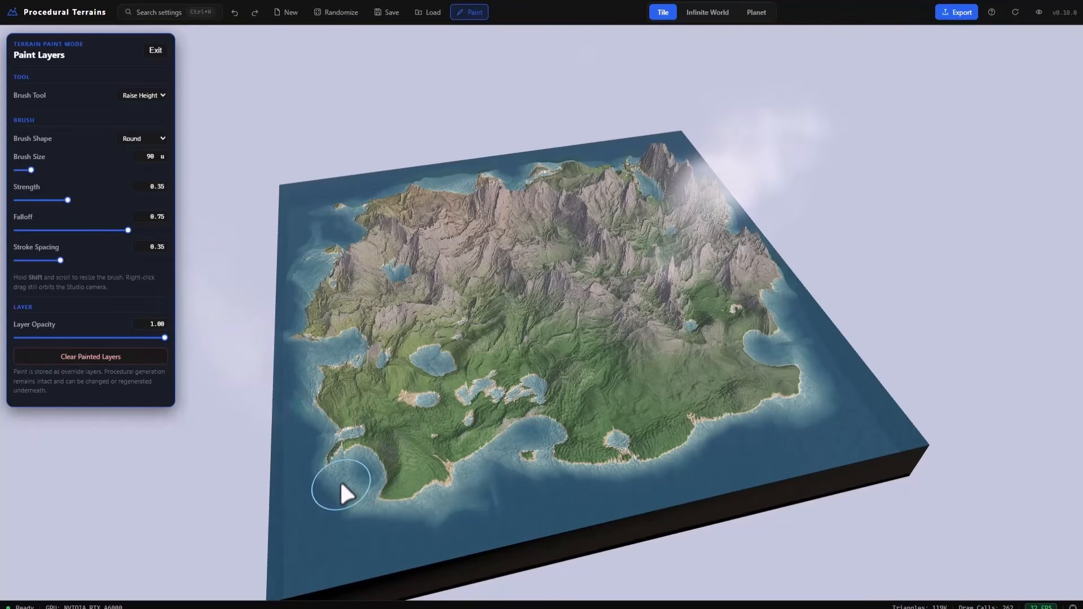
mouse_move(338, 368)
right_down()
mouse_move(493, 406)
mouse_move(374, 327)
right_up()
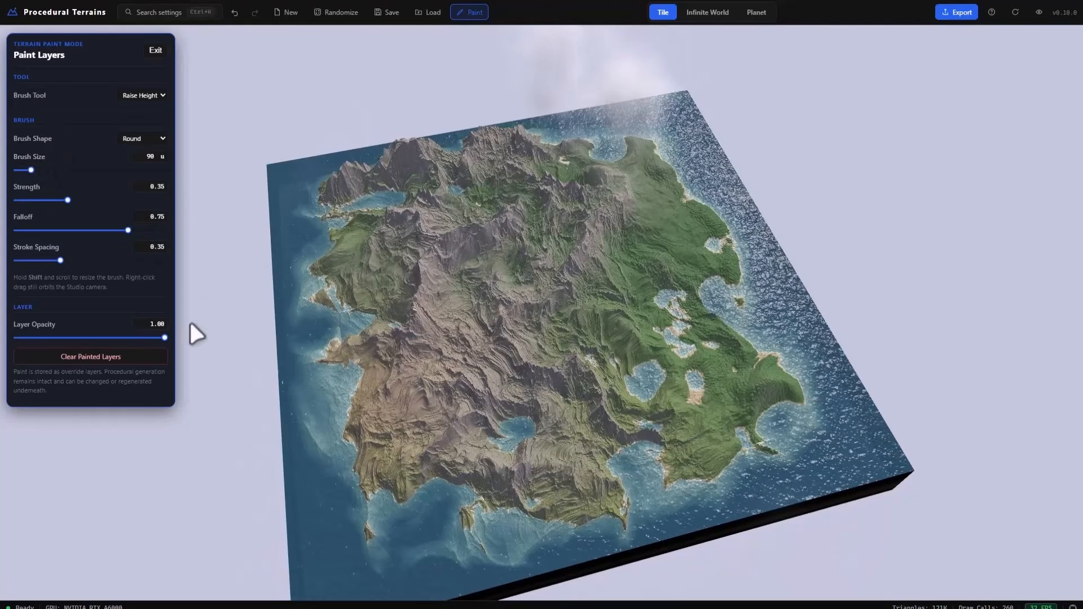
mouse_move(395, 497)
mouse_down()
mouse_move(411, 537)
mouse_move(469, 503)
mouse_move(385, 523)
mouse_move(446, 522)
mouse_up()
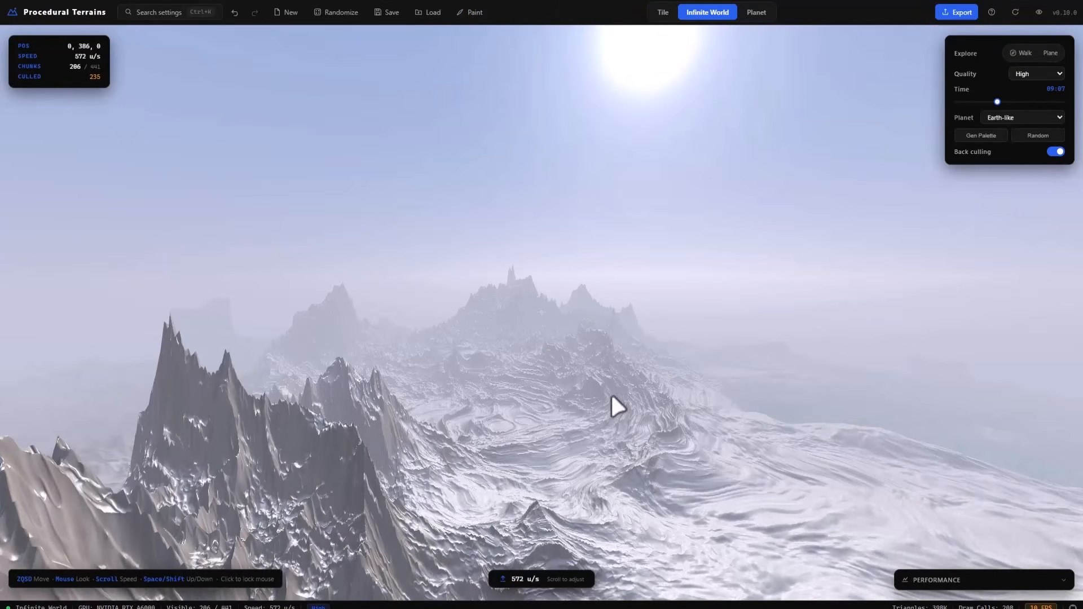
Step: Fly over the Infinite World's mountains at 148 u/s and leave the flight controls
scroll(612, 395, down, 6)
click(659, 455)
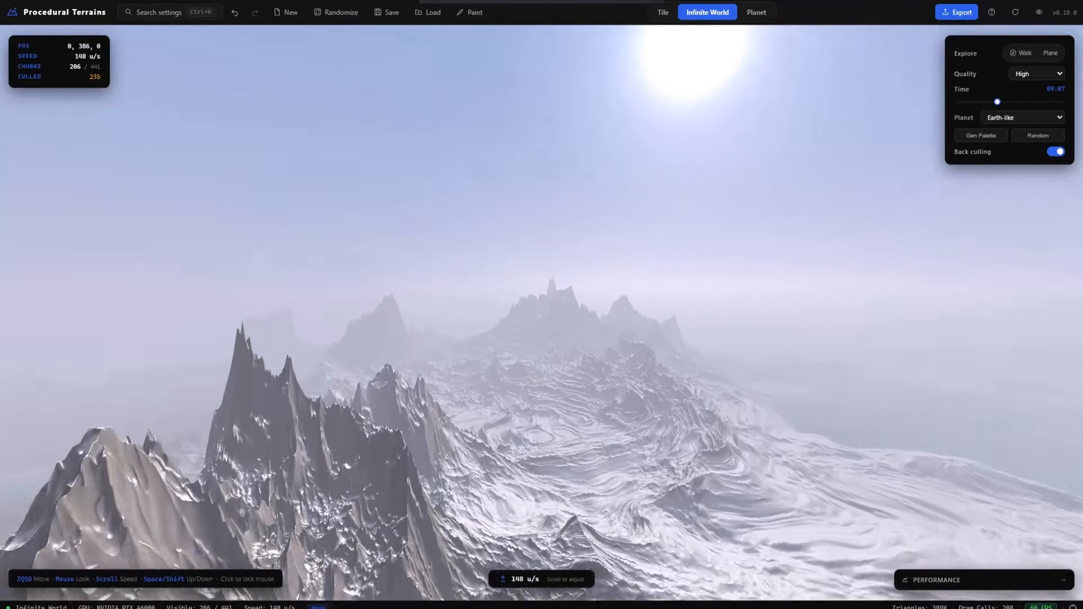
key(z)
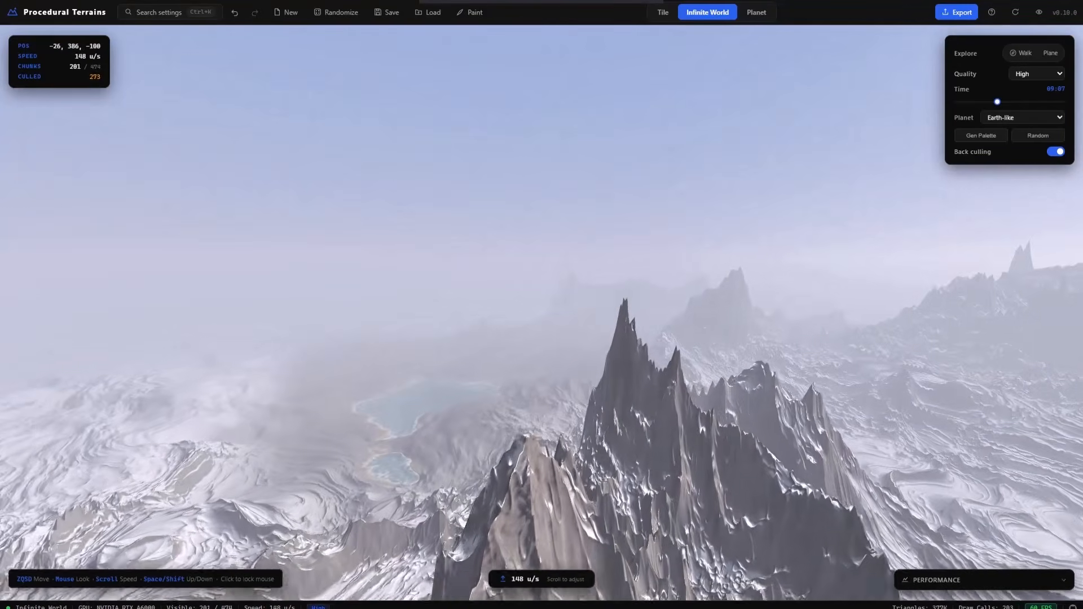
key(z)
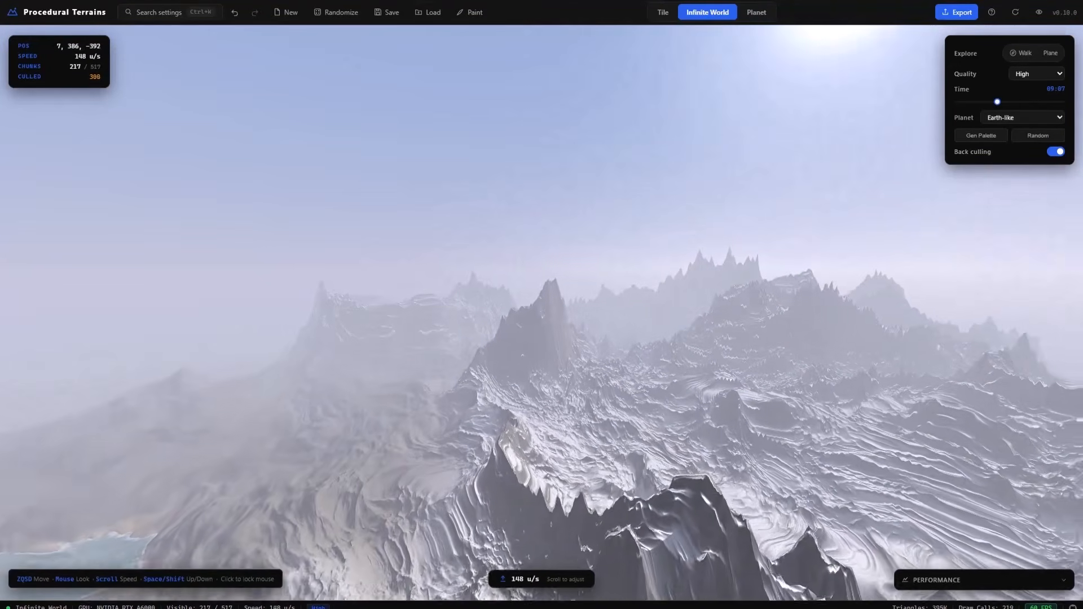
key(z)
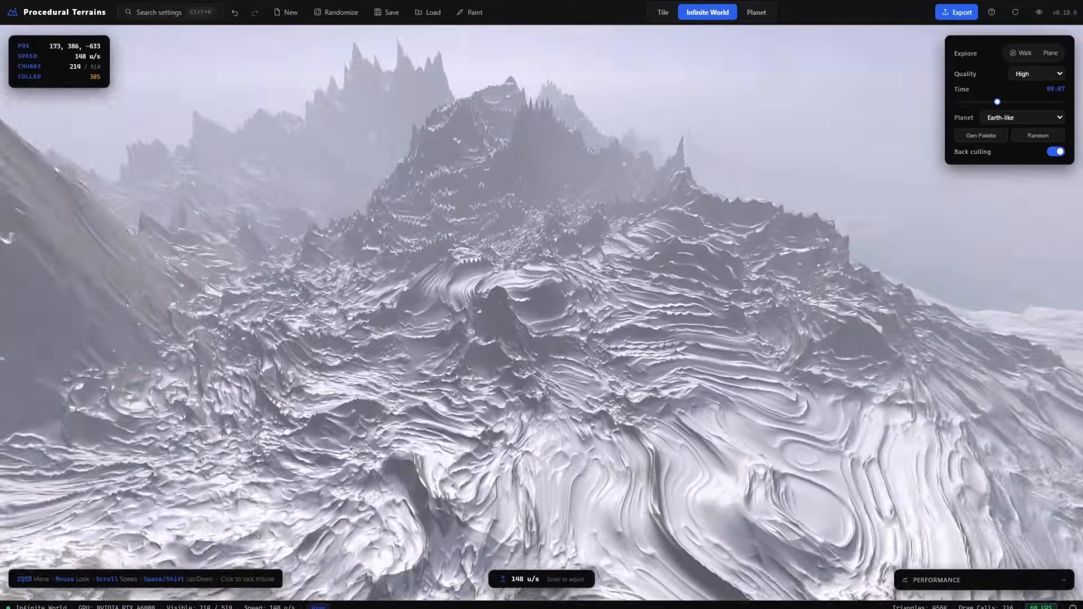
key(z)
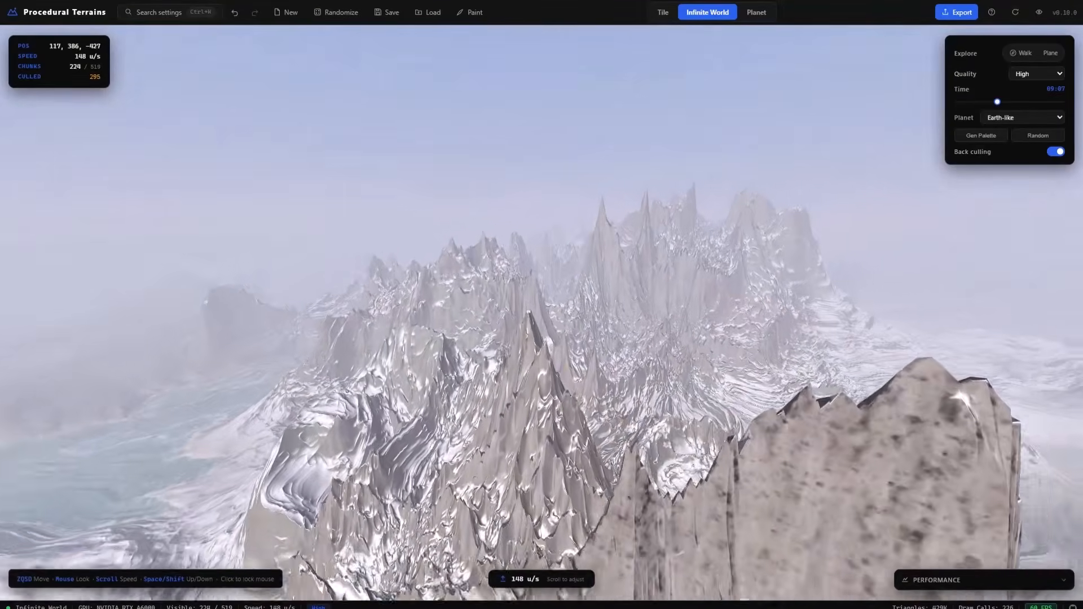
key(z)
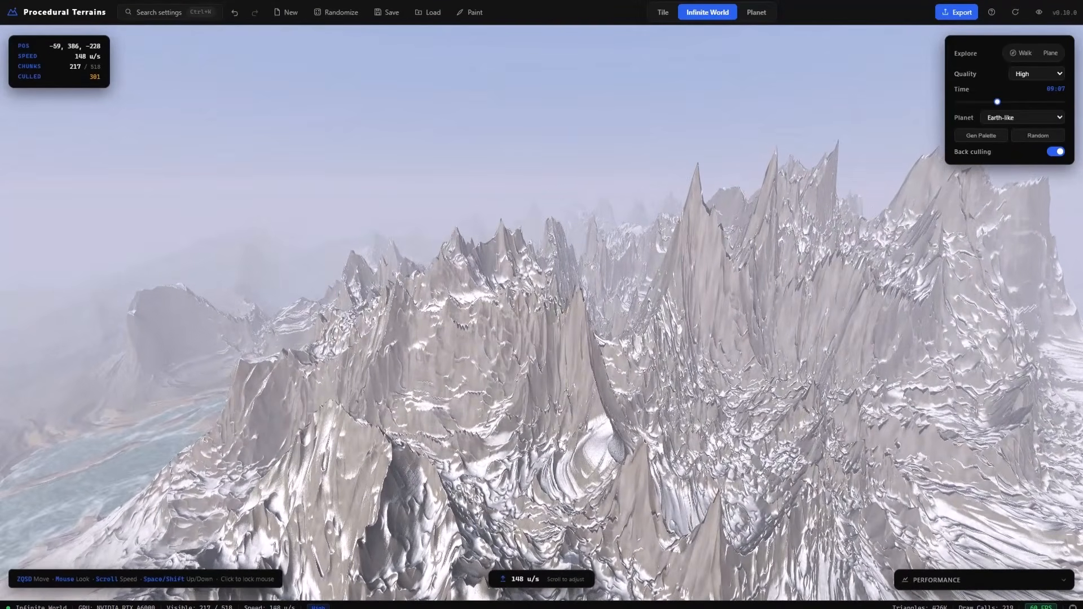
key(Escape)
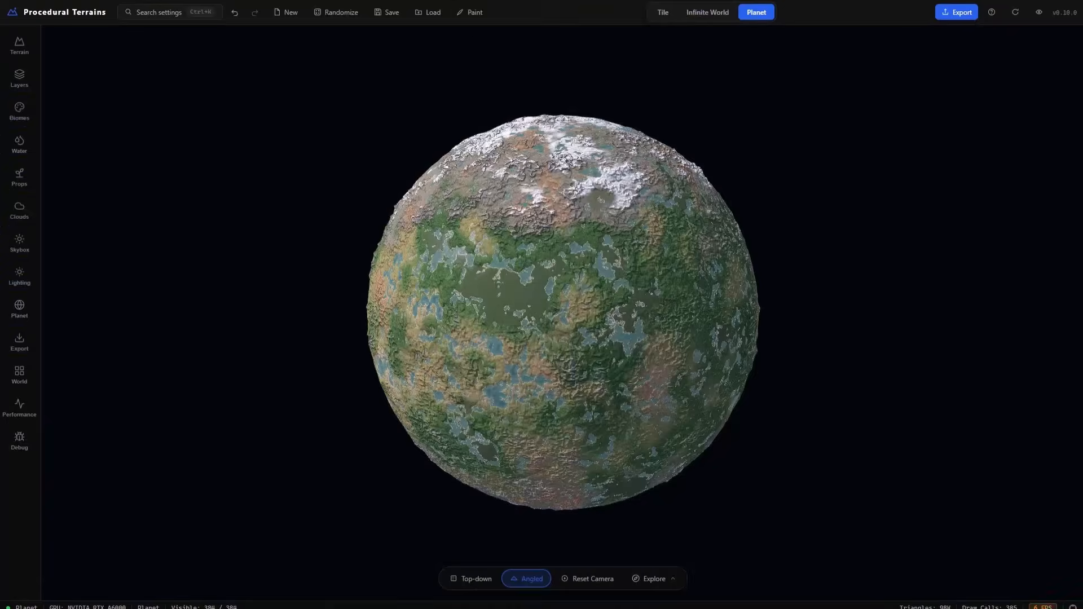
Step: Examine the Earth-like globe in Planet mode from closer up and look through its radius, preset and palette settings
scroll(645, 307, up, 8)
drag(646, 307, 565, 373)
scroll(610, 310, down, 8)
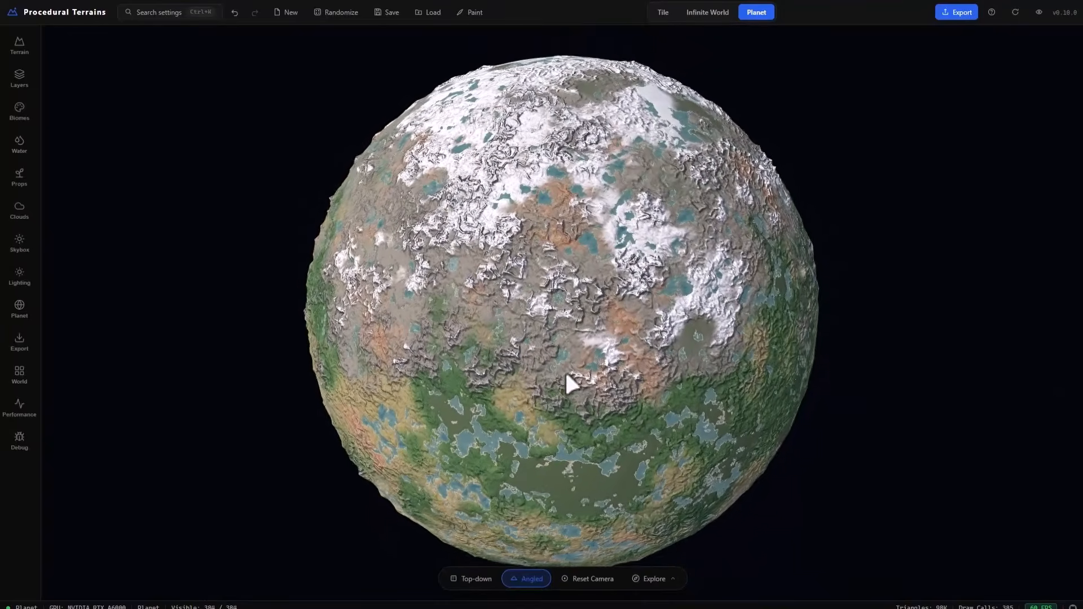
click(24, 312)
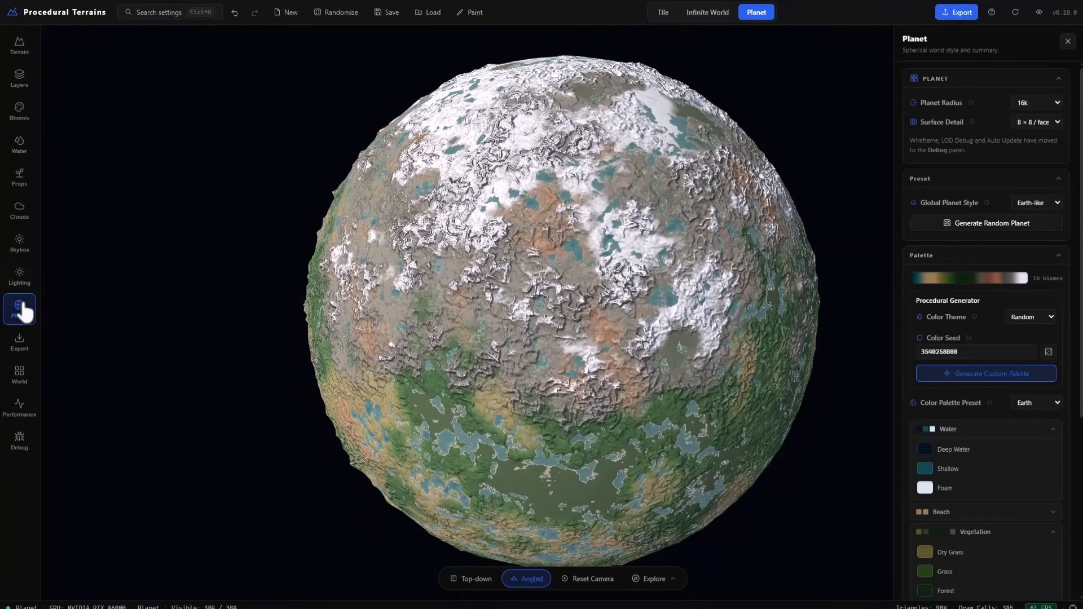
scroll(1026, 445, down, 5)
scroll(975, 302, up, 5)
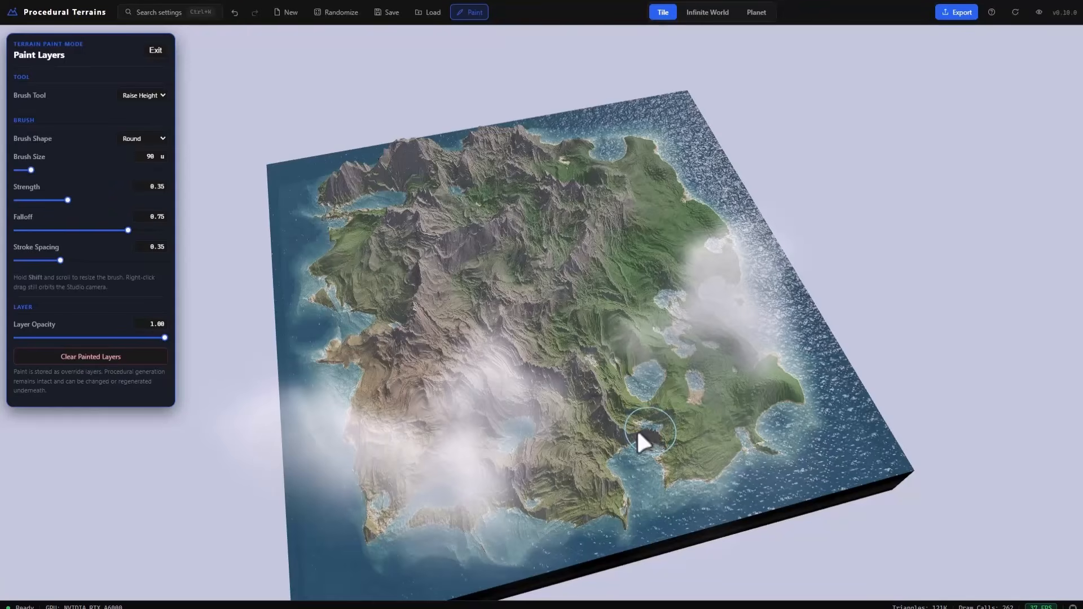
scroll(515, 364, up, 5)
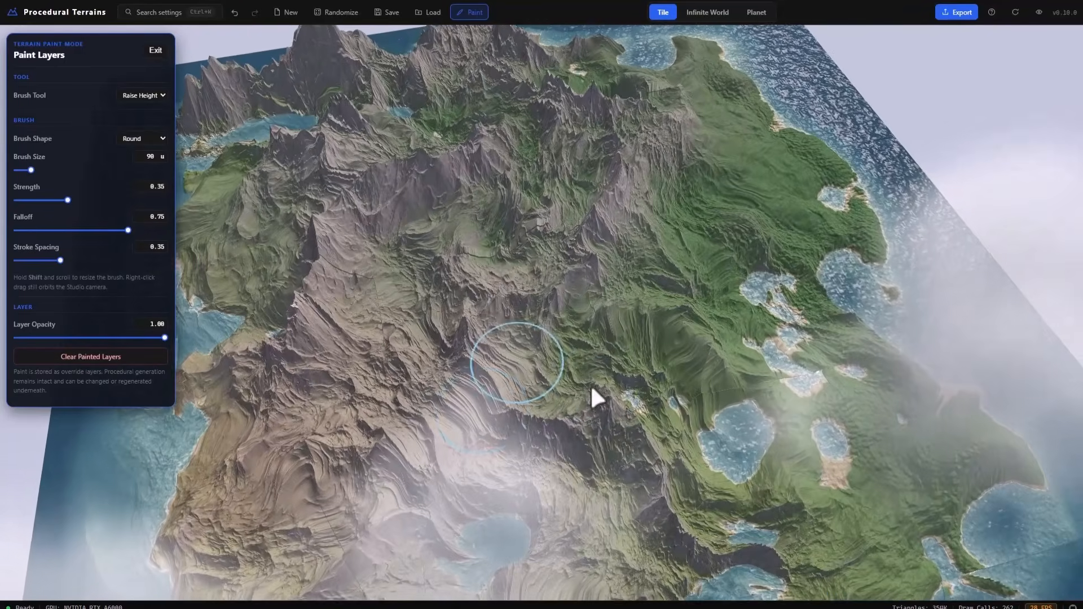
scroll(591, 385, down, 5)
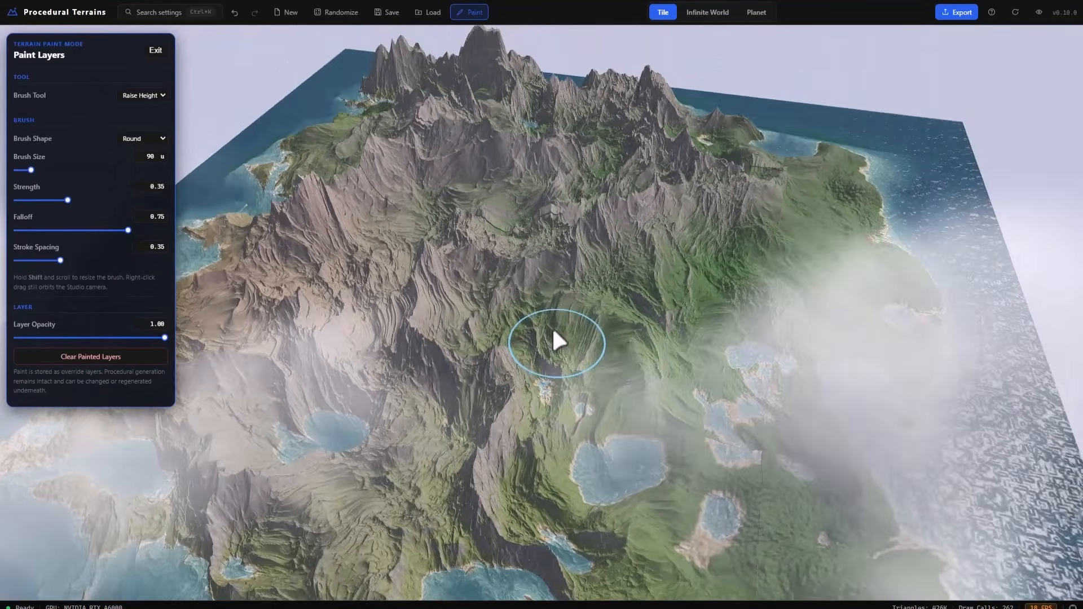